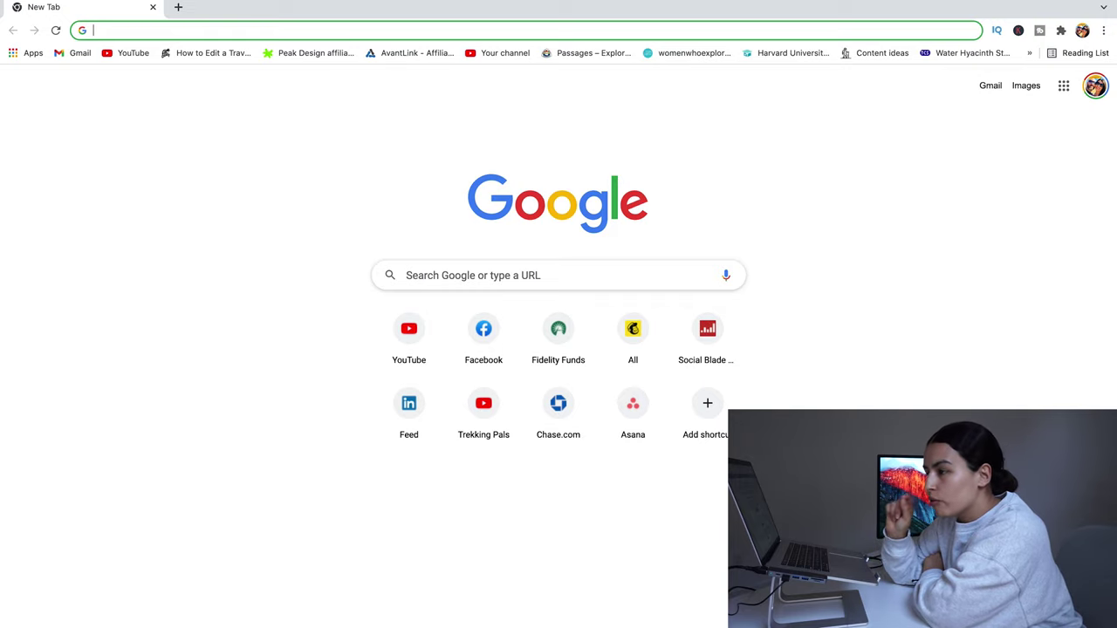
{"action": "type", "text": "https://dvprogram.state.gov/"}
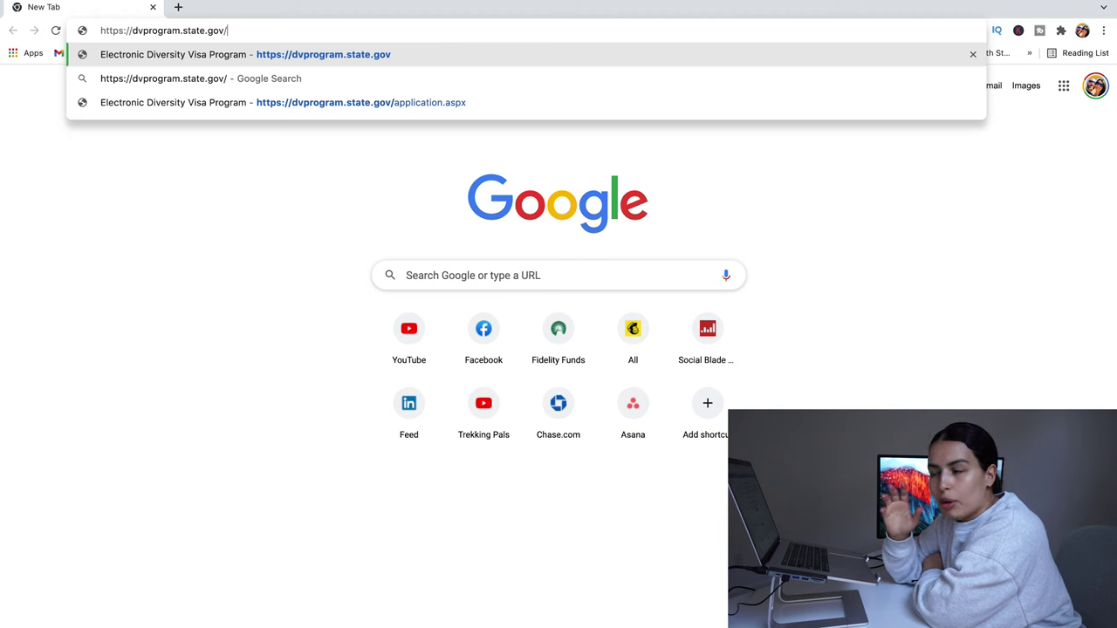
{"action": "key", "text": "Return"}
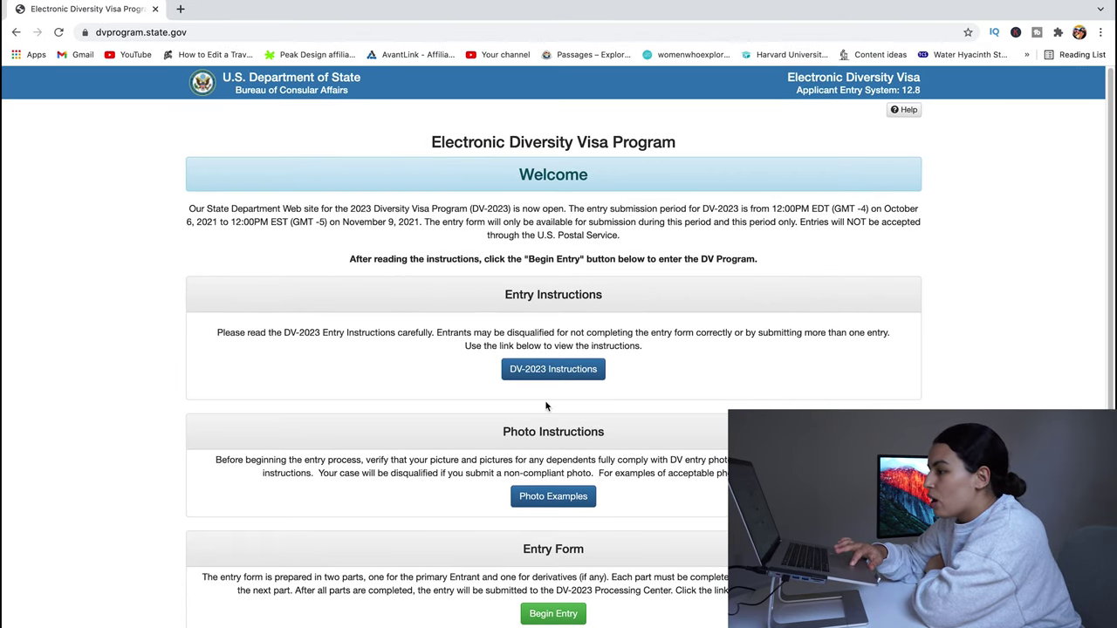
{"action": "scroll", "coordinate": [598, 397], "scroll_direction": "down", "scroll_amount": 3}
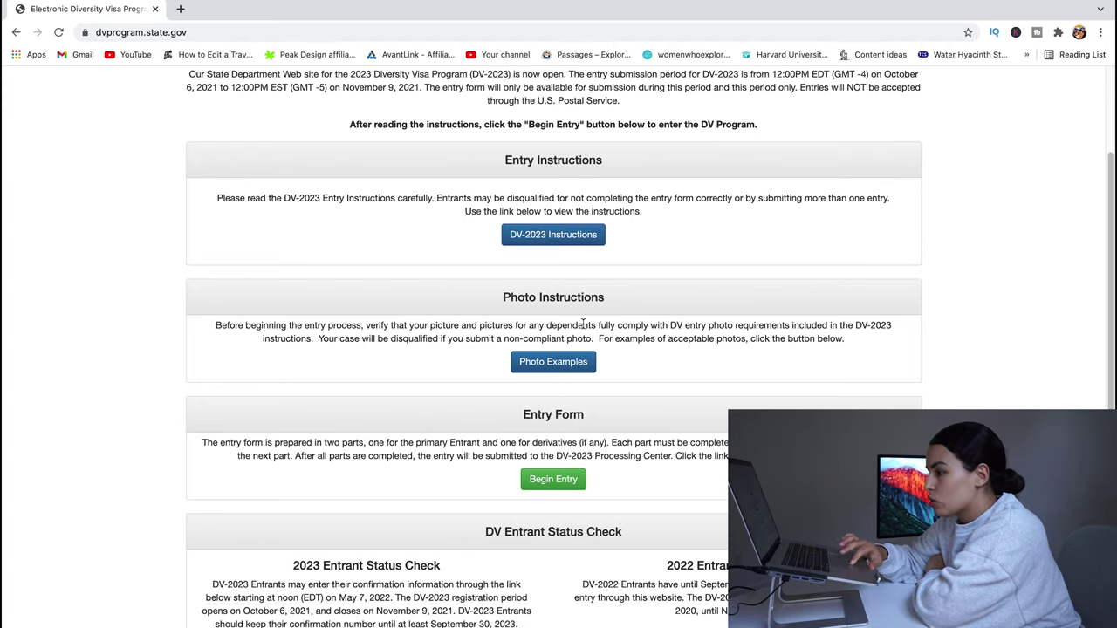
{"action": "scroll", "coordinate": [602, 353], "scroll_direction": "down", "scroll_amount": 2}
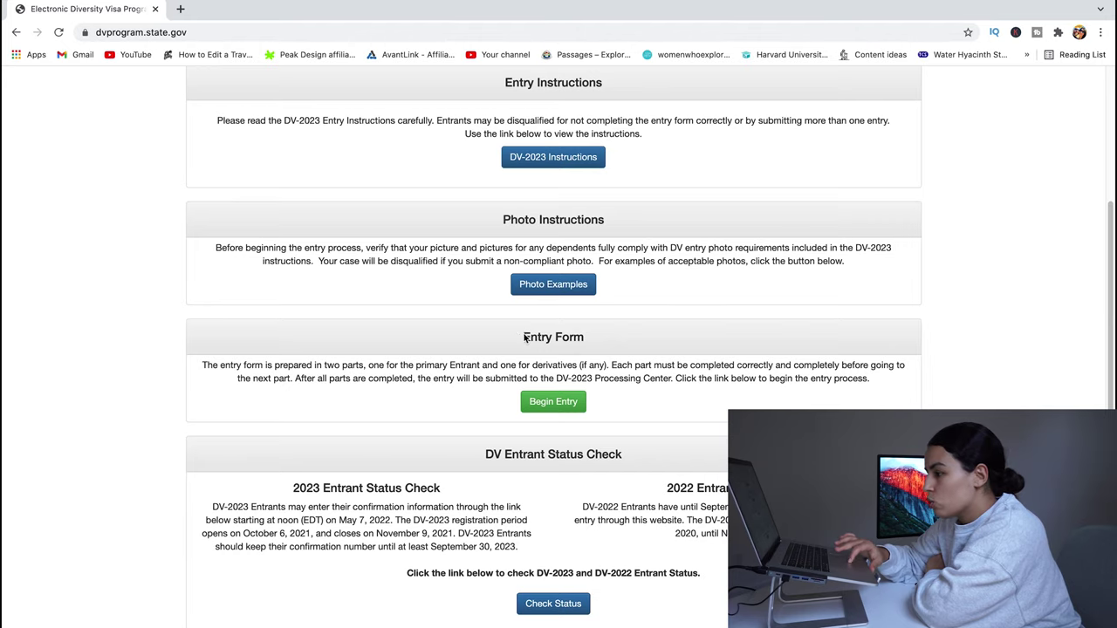
Begin the DV-2023 entry, enter the captcha authentication code and submit it.
{"action": "left_click", "coordinate": [544, 403]}
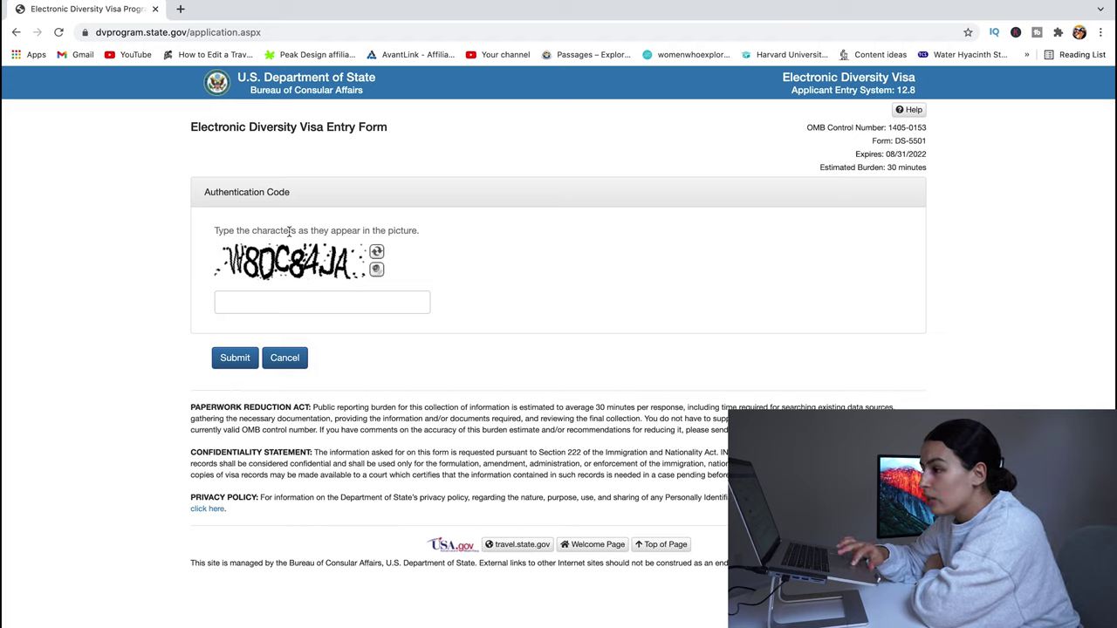
{"action": "left_click", "coordinate": [266, 299]}
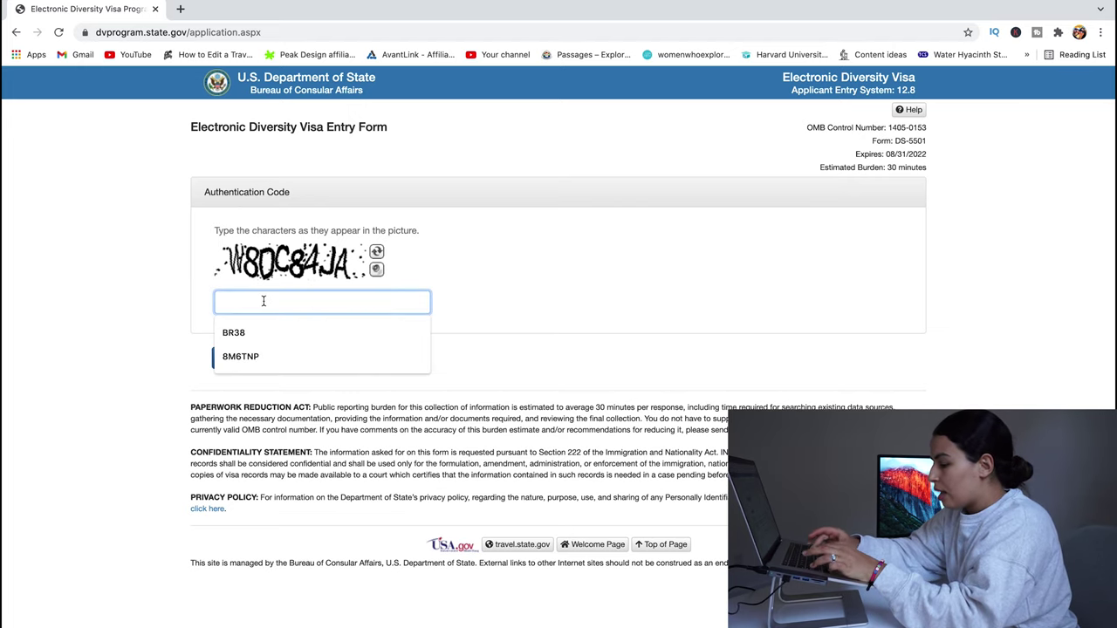
{"action": "type", "text": "W8DC84"}
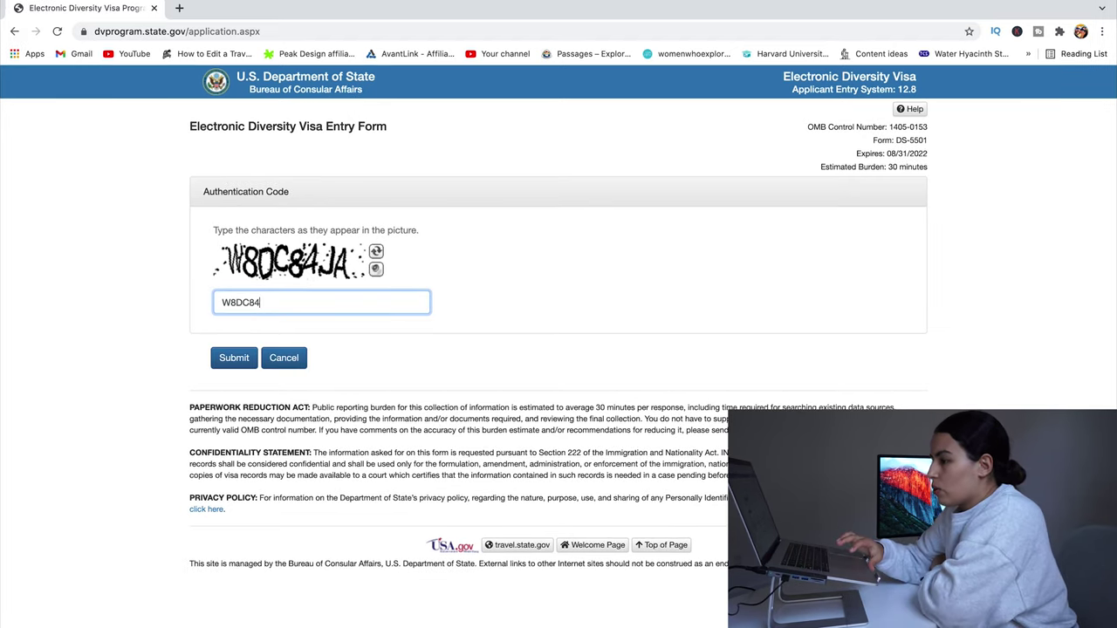
{"action": "type", "text": "JA"}
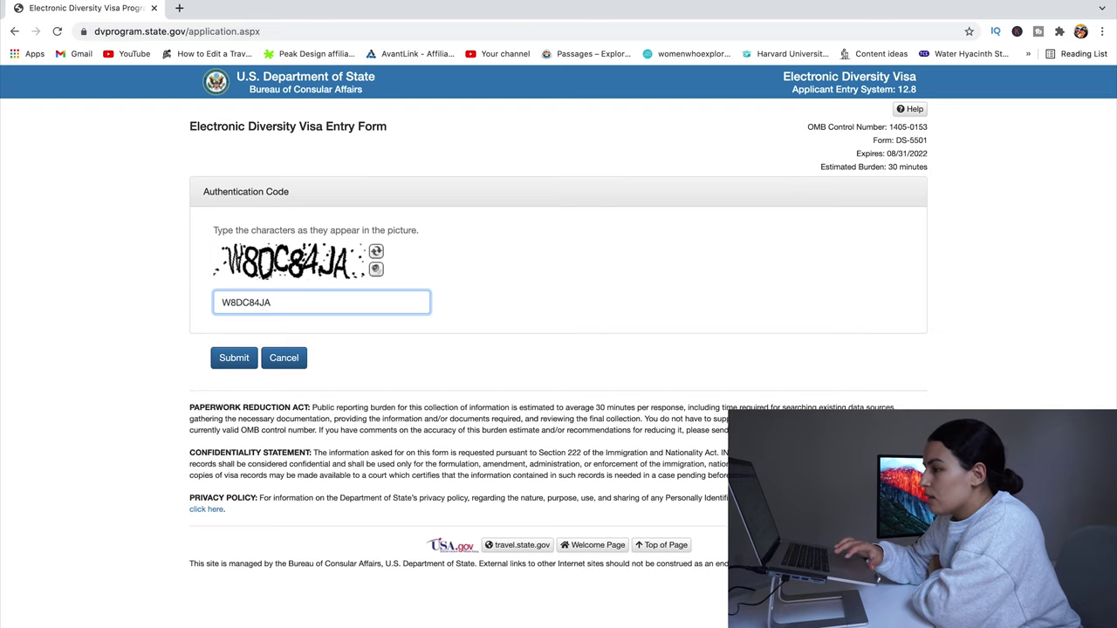
{"action": "left_click", "coordinate": [231, 357]}
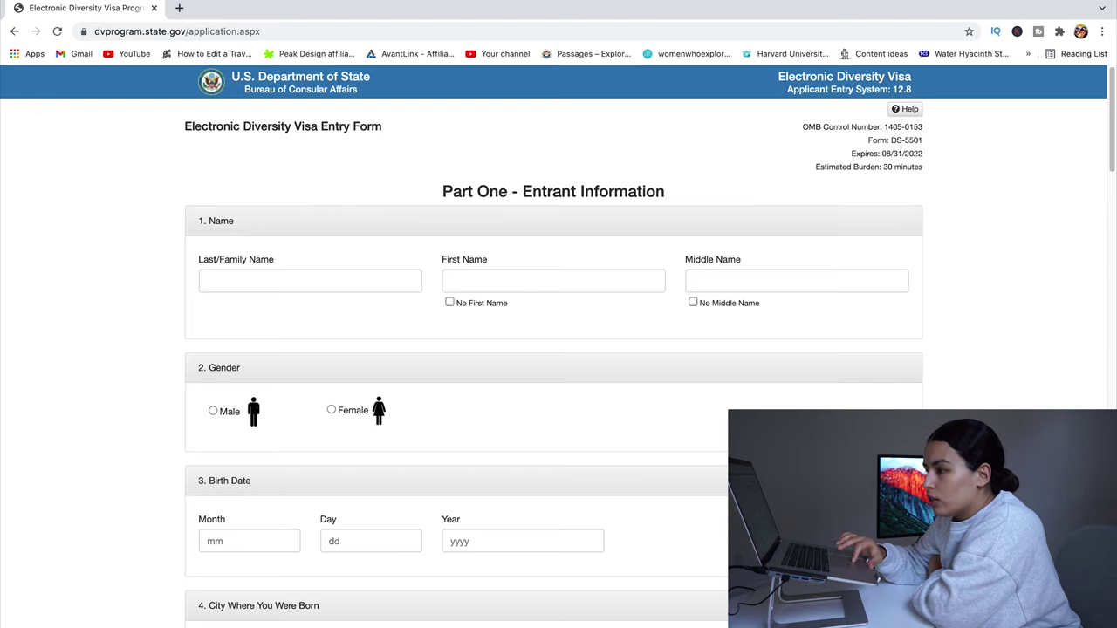
{"action": "scroll", "coordinate": [554, 344], "scroll_direction": "down", "scroll_amount": 1}
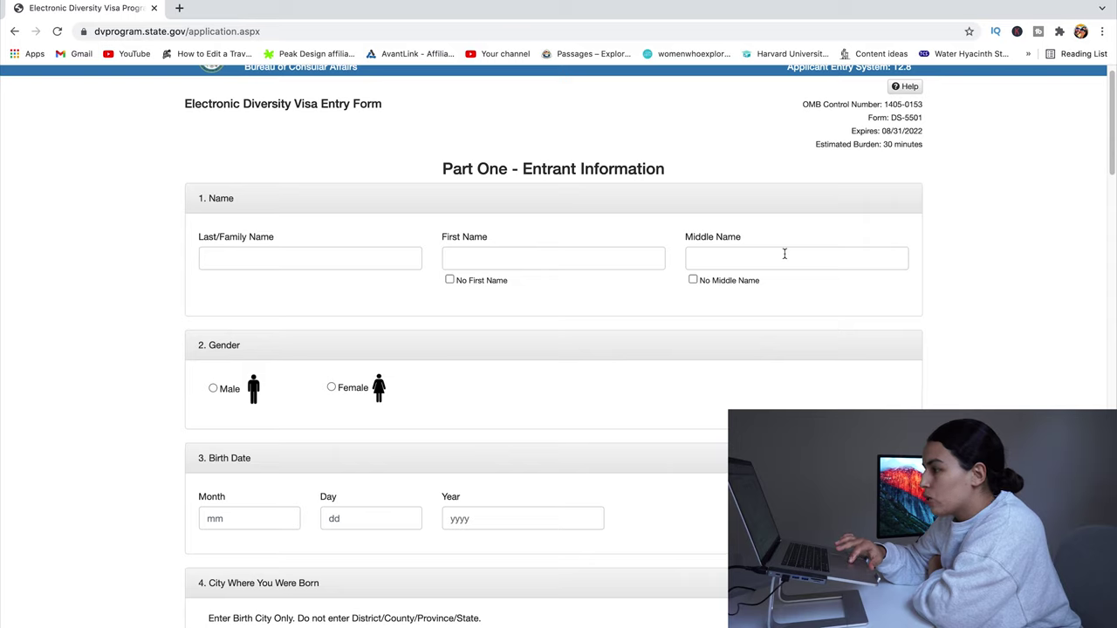
{"action": "left_click", "coordinate": [693, 280]}
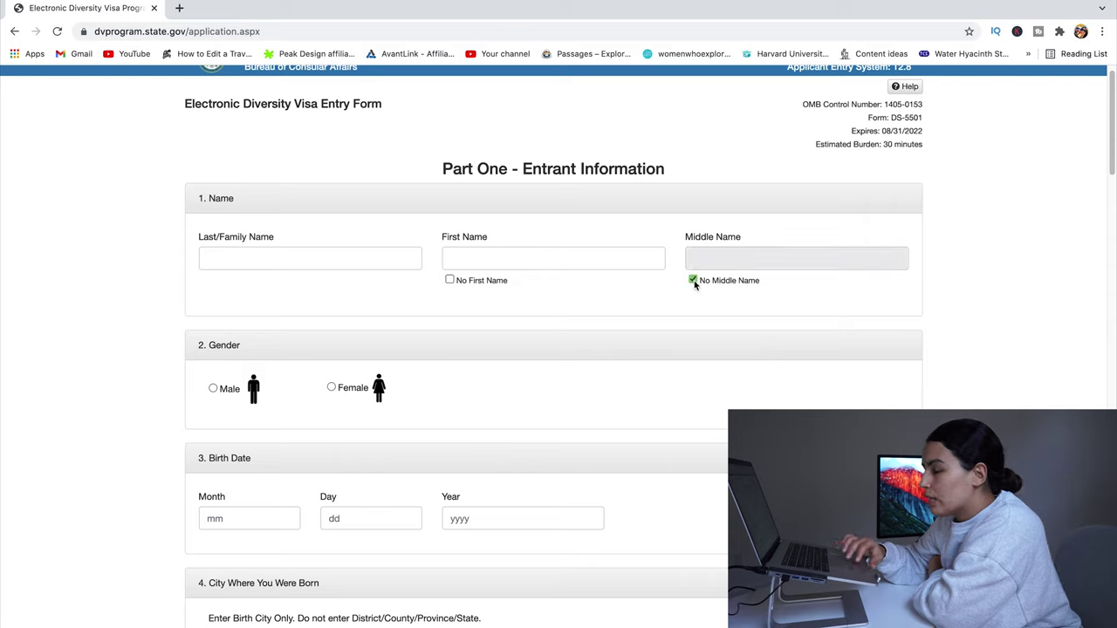
{"action": "left_click", "coordinate": [693, 280]}
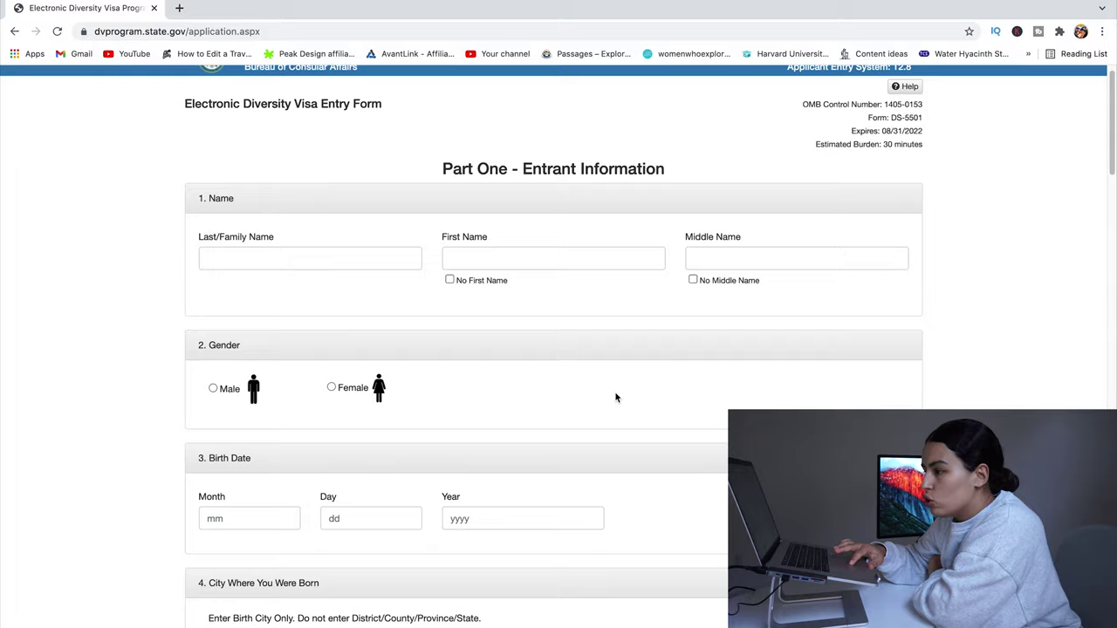
{"action": "scroll", "coordinate": [616, 396], "scroll_direction": "down", "scroll_amount": 1}
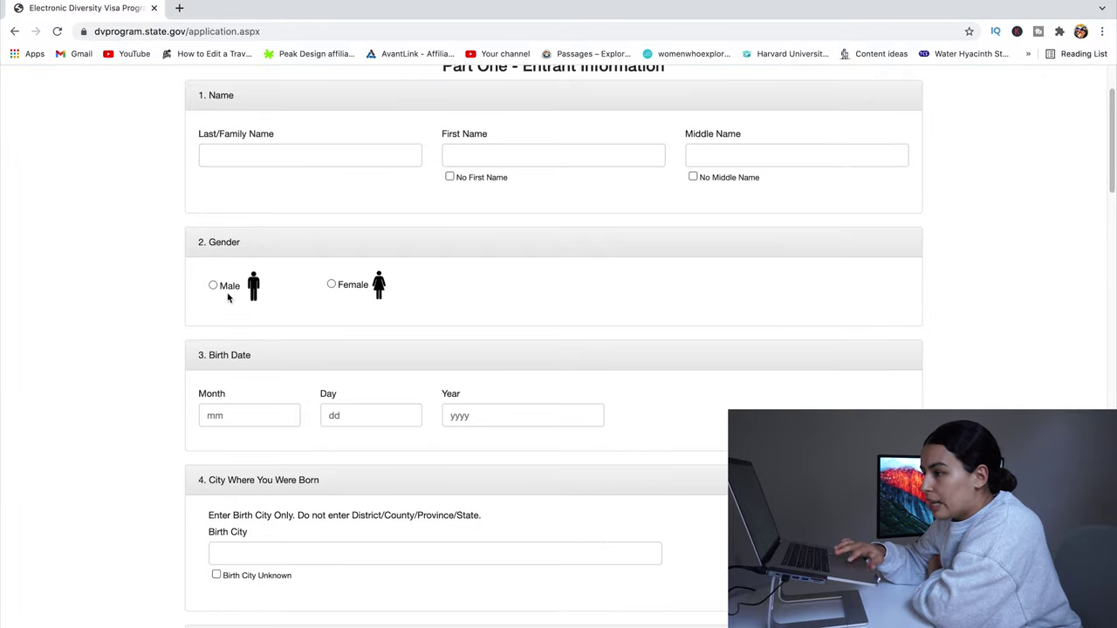
{"action": "scroll", "coordinate": [497, 386], "scroll_direction": "down", "scroll_amount": 1}
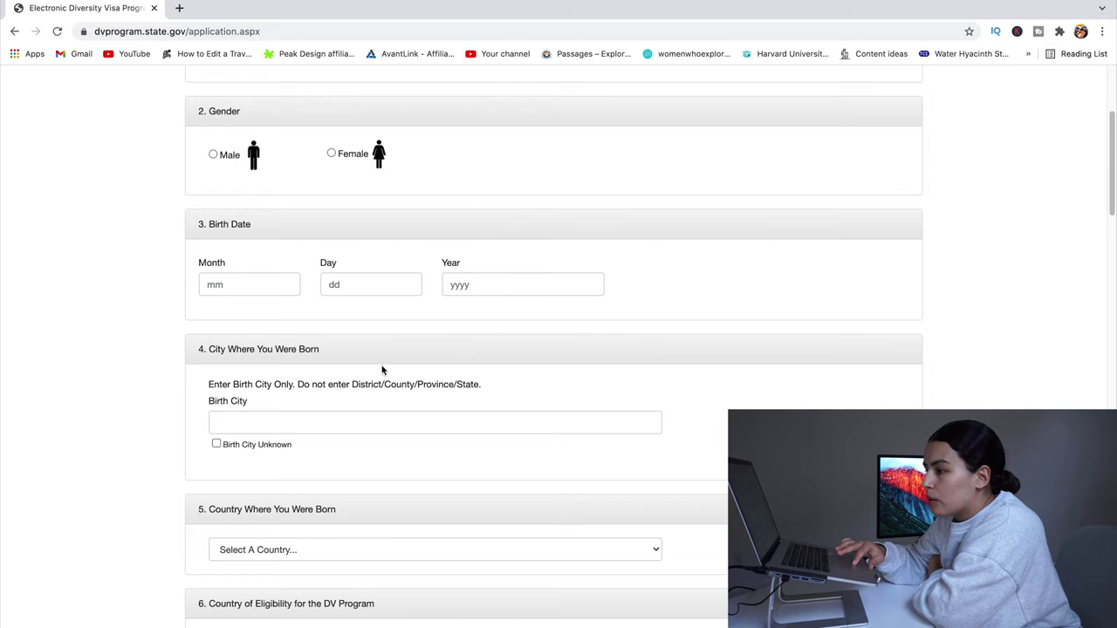
{"action": "scroll", "coordinate": [295, 422], "scroll_direction": "down", "scroll_amount": 1}
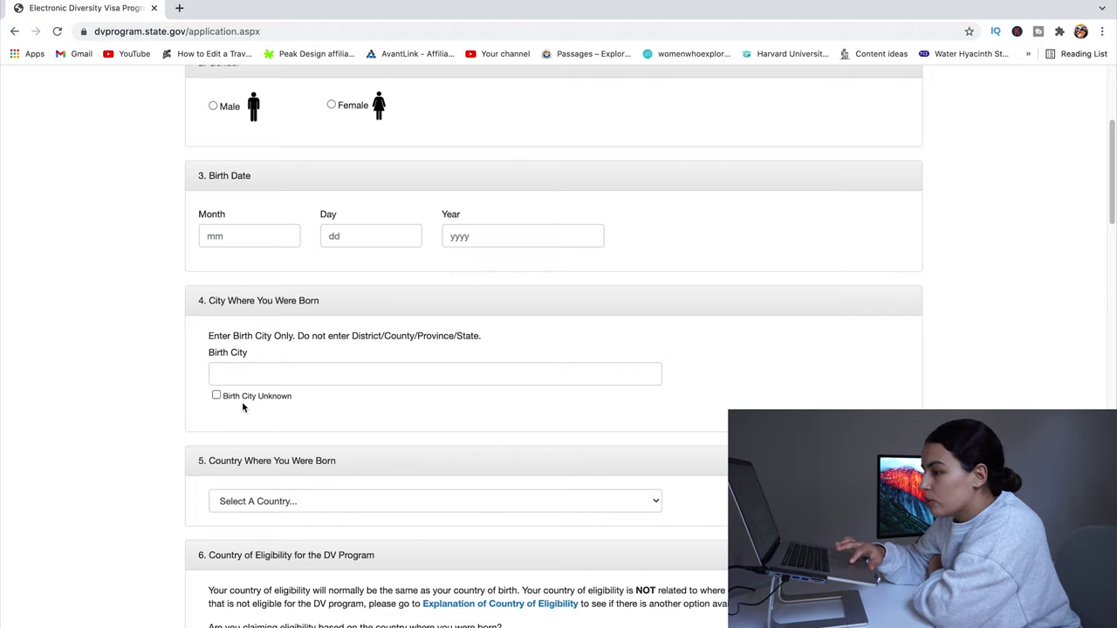
{"action": "left_click", "coordinate": [217, 396]}
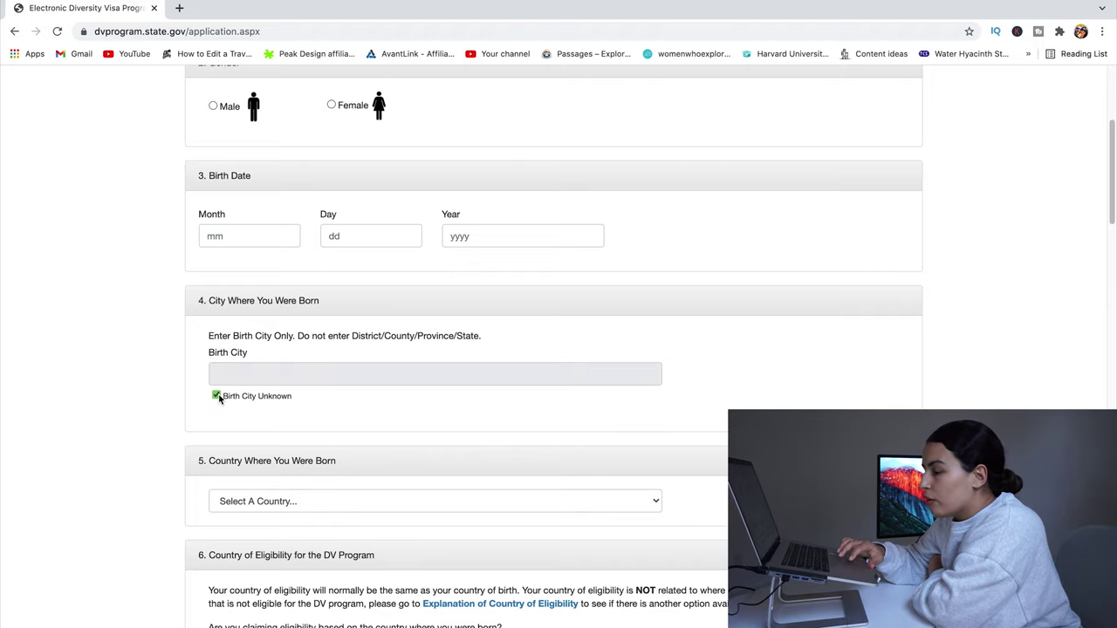
{"action": "left_click", "coordinate": [216, 396]}
{"action": "scroll", "coordinate": [400, 395], "scroll_direction": "down", "scroll_amount": 3}
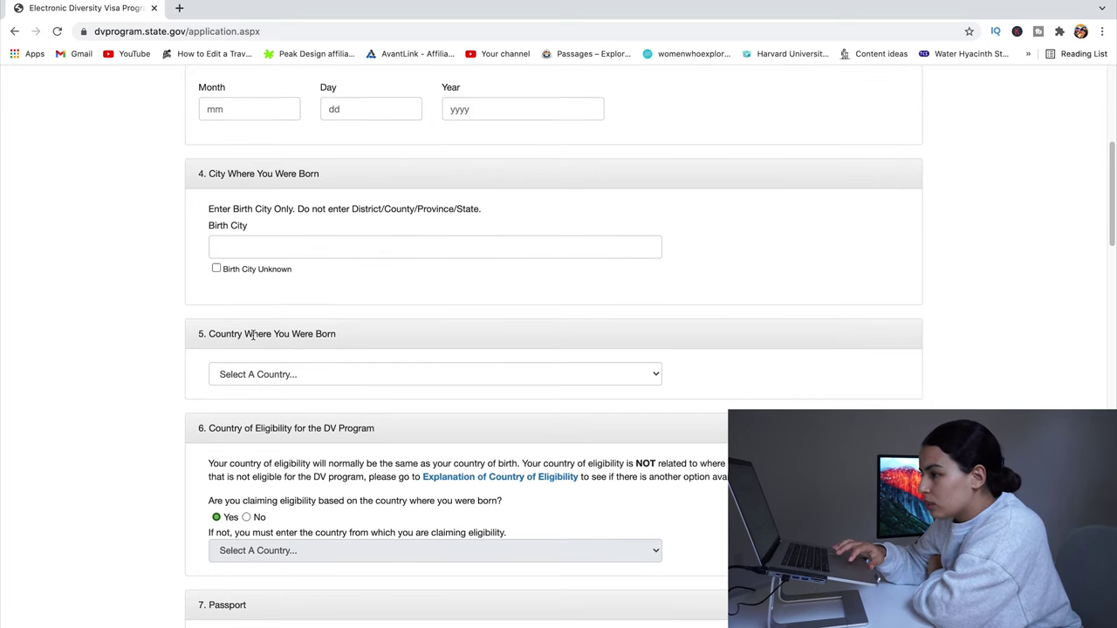
{"action": "scroll", "coordinate": [253, 335], "scroll_direction": "down", "scroll_amount": 2}
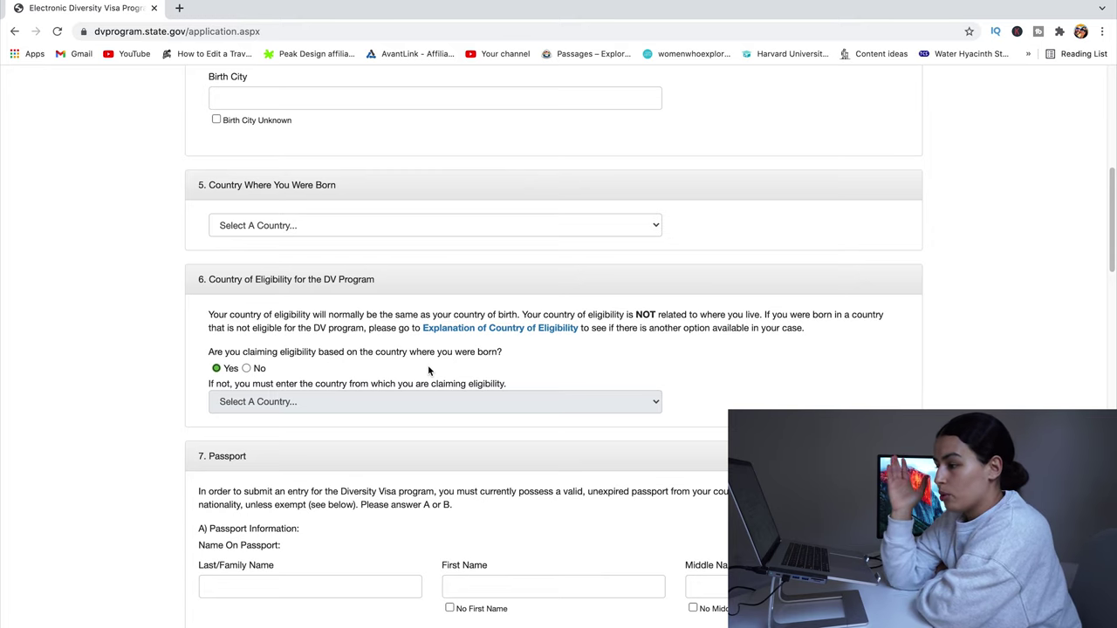
{"action": "scroll", "coordinate": [428, 371], "scroll_direction": "down", "scroll_amount": 3}
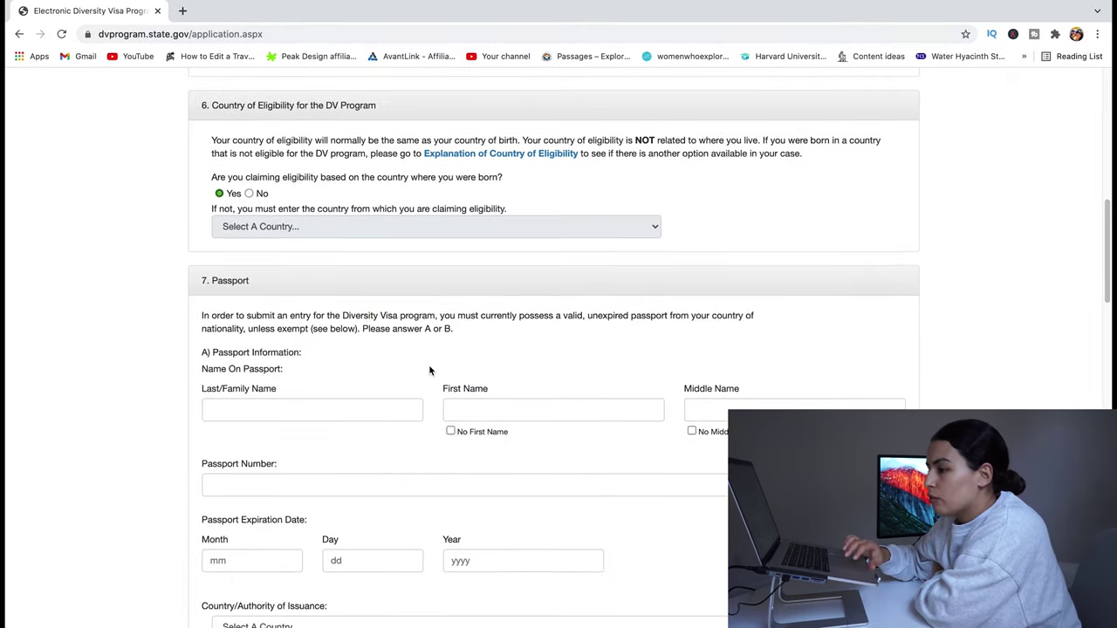
{"action": "scroll", "coordinate": [373, 429], "scroll_direction": "down", "scroll_amount": 1}
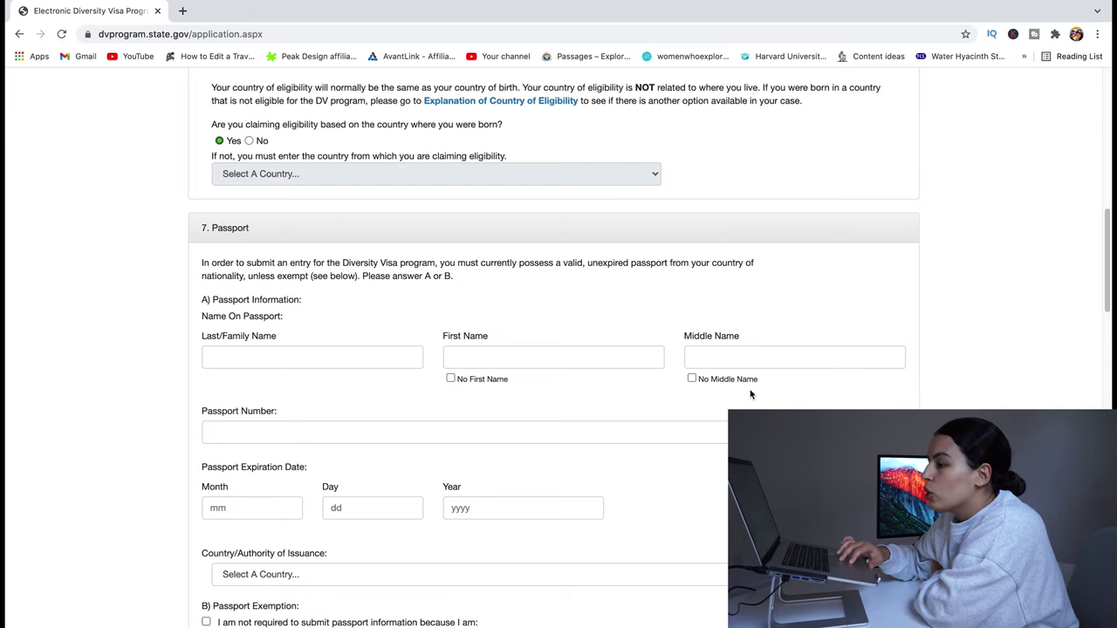
{"action": "scroll", "coordinate": [750, 392], "scroll_direction": "down", "scroll_amount": 3}
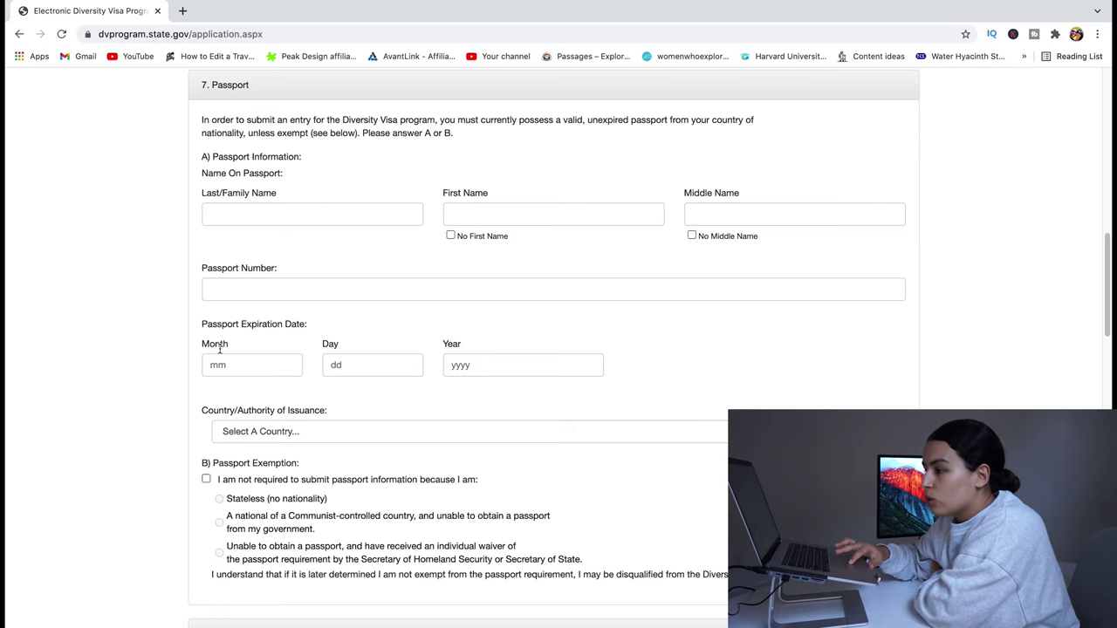
{"action": "scroll", "coordinate": [220, 348], "scroll_direction": "down", "scroll_amount": 3}
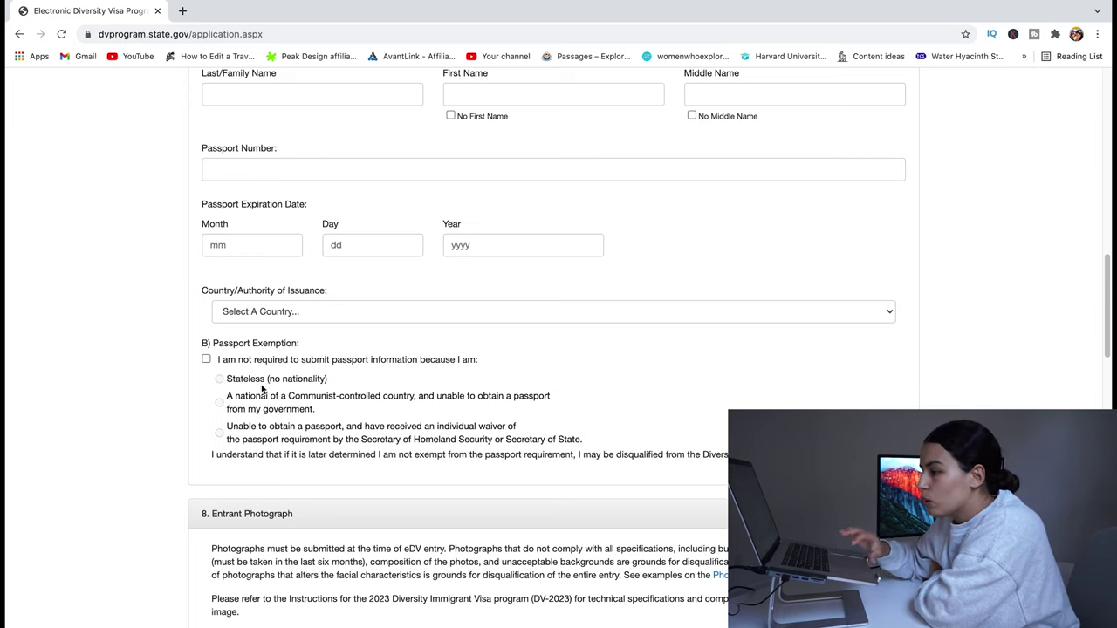
{"action": "left_click", "coordinate": [206, 359]}
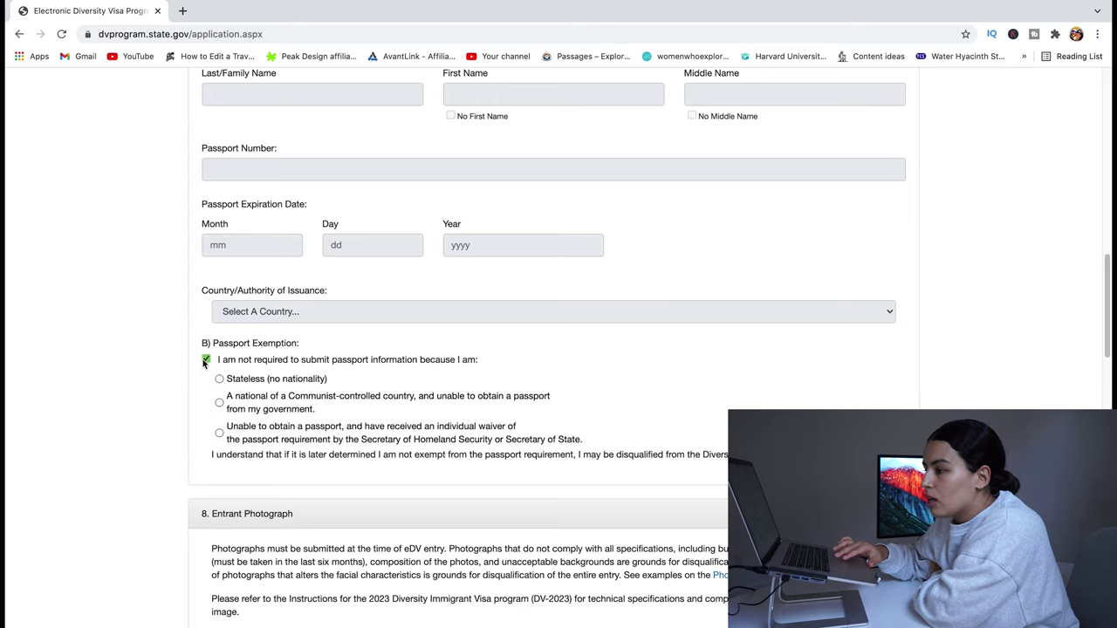
{"action": "scroll", "coordinate": [219, 384], "scroll_direction": "up", "scroll_amount": 2}
{"action": "left_click", "coordinate": [219, 462]}
{"action": "left_click", "coordinate": [219, 486]}
{"action": "left_click", "coordinate": [219, 517]}
{"action": "left_click", "coordinate": [206, 443]}
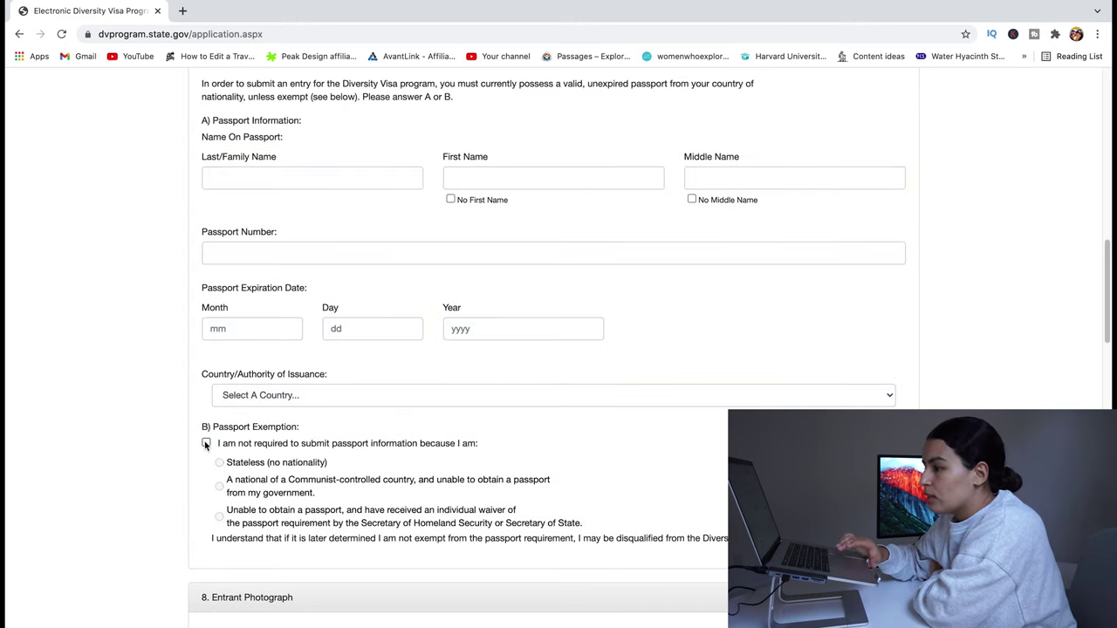
{"action": "scroll", "coordinate": [290, 537], "scroll_direction": "down", "scroll_amount": 5}
{"action": "scroll", "coordinate": [291, 537], "scroll_direction": "down", "scroll_amount": 3}
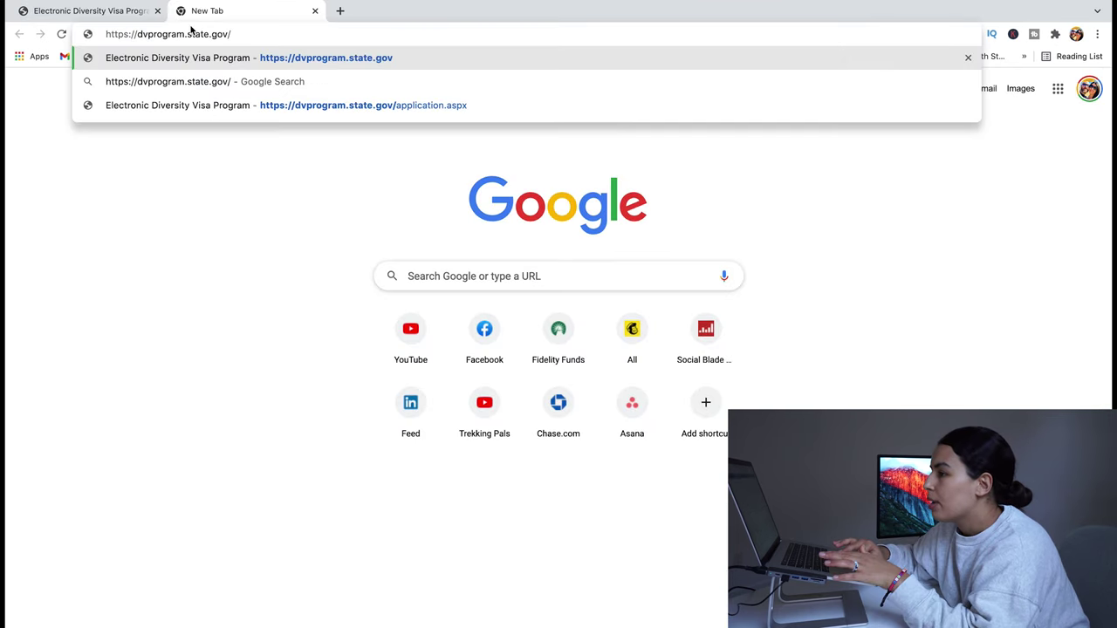
From the DV program welcome tab's Photo Instructions, open Photo Examples in a new tab.
{"action": "key", "text": "Return"}
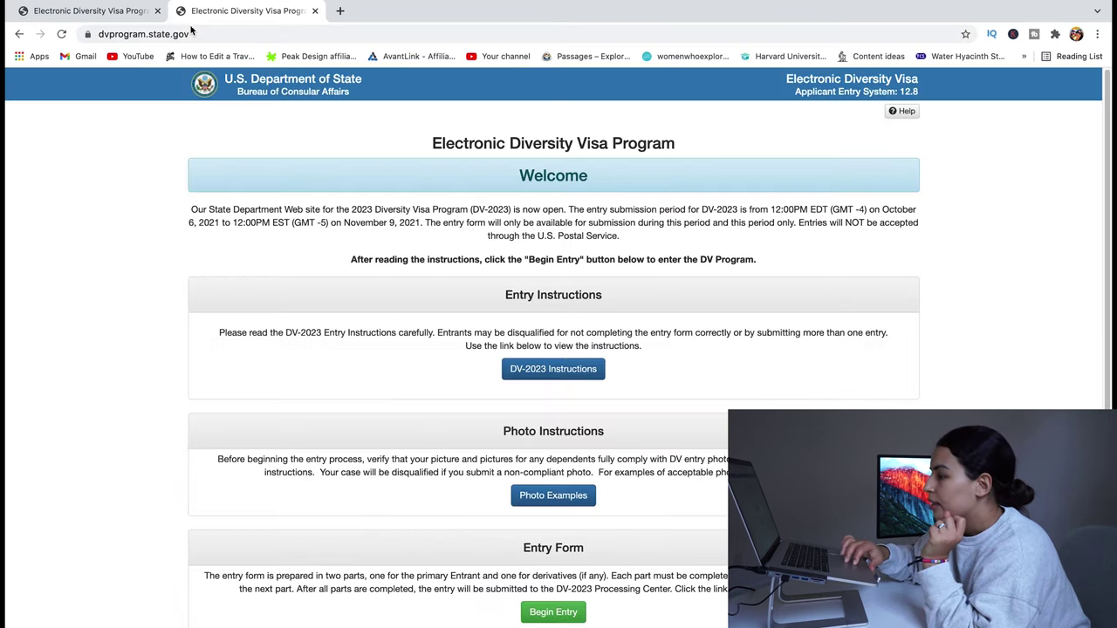
{"action": "scroll", "coordinate": [548, 350], "scroll_direction": "down", "scroll_amount": 3}
{"action": "left_click", "coordinate": [536, 335]}
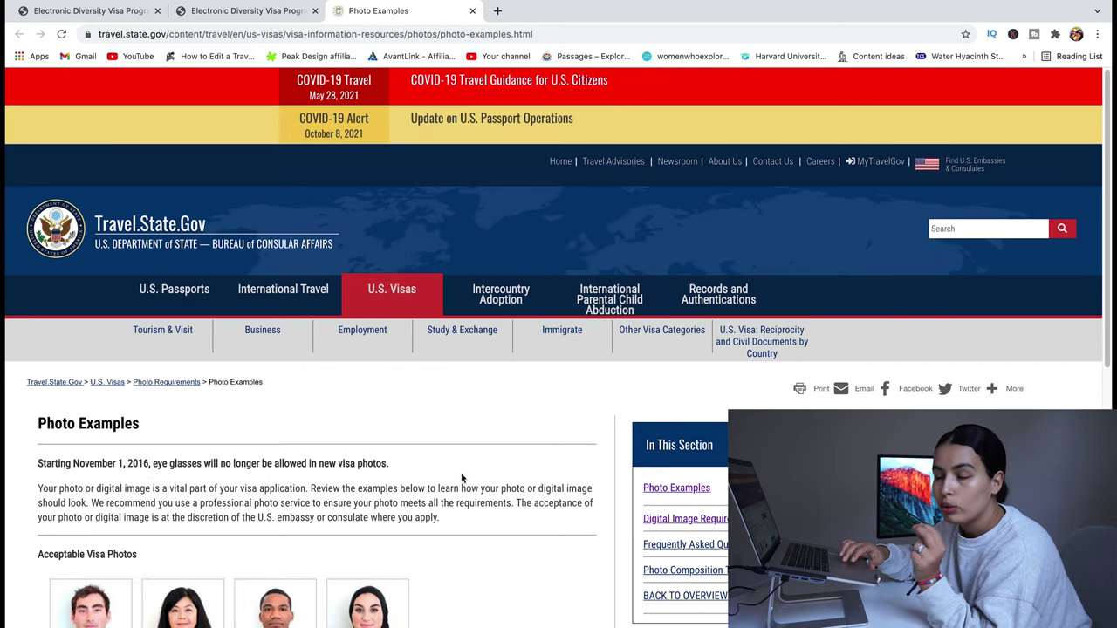
Scroll the Photo Examples page to the Detailed Examples panel's Shadows and Lighting samples.
{"action": "scroll", "coordinate": [462, 478], "scroll_direction": "down", "scroll_amount": 3}
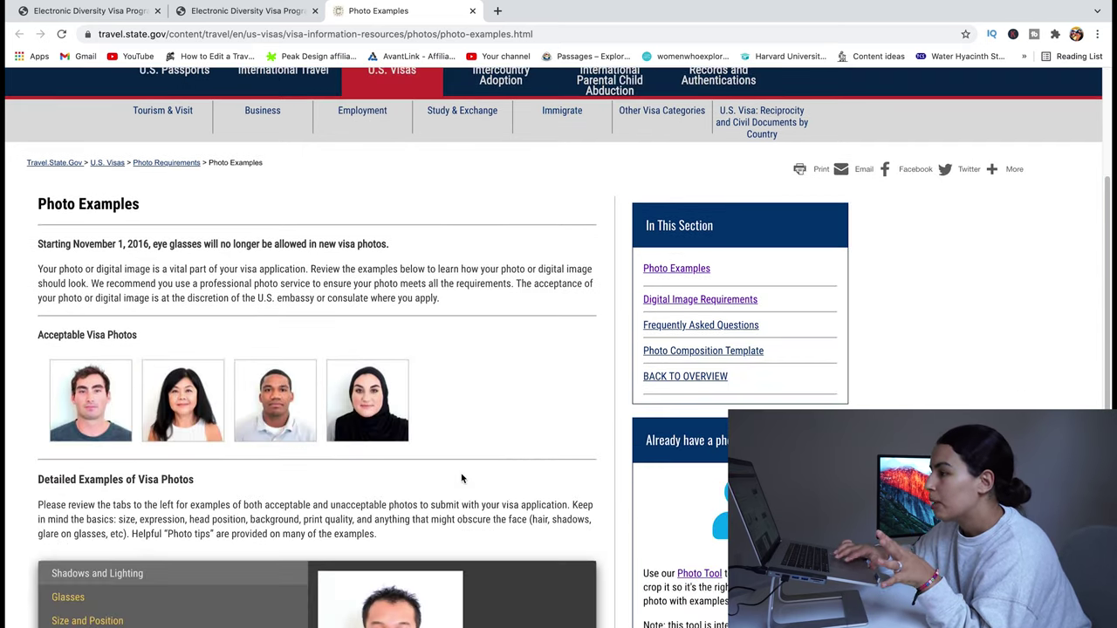
{"action": "scroll", "coordinate": [462, 478], "scroll_direction": "up", "scroll_amount": 1}
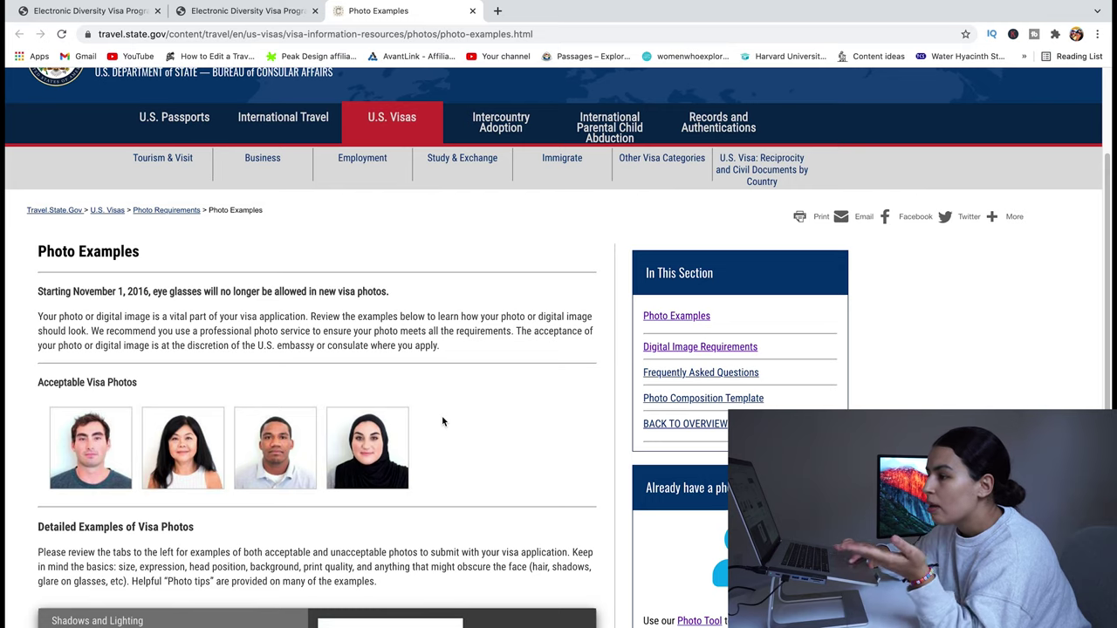
{"action": "scroll", "coordinate": [443, 418], "scroll_direction": "down", "scroll_amount": 3}
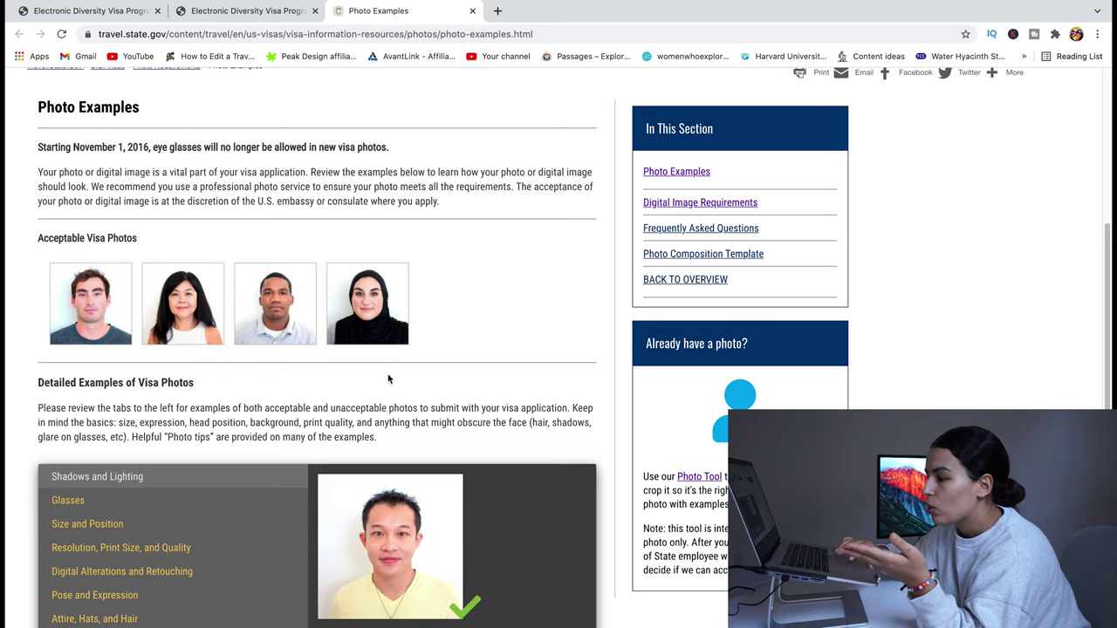
{"action": "scroll", "coordinate": [389, 379], "scroll_direction": "down", "scroll_amount": 5}
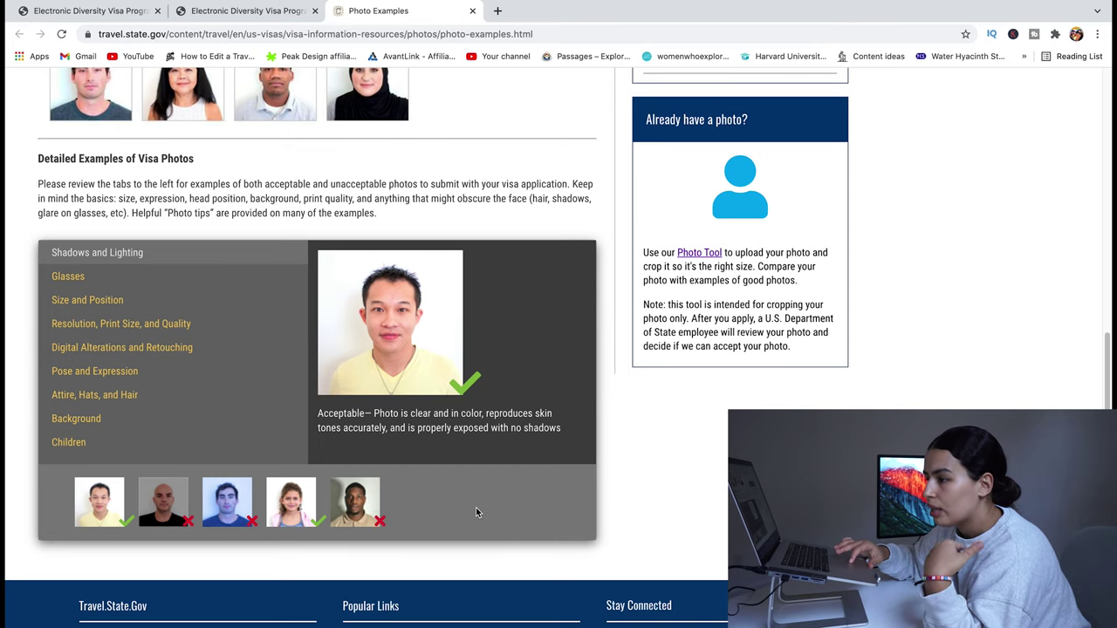
{"action": "scroll", "coordinate": [476, 512], "scroll_direction": "up", "scroll_amount": 1}
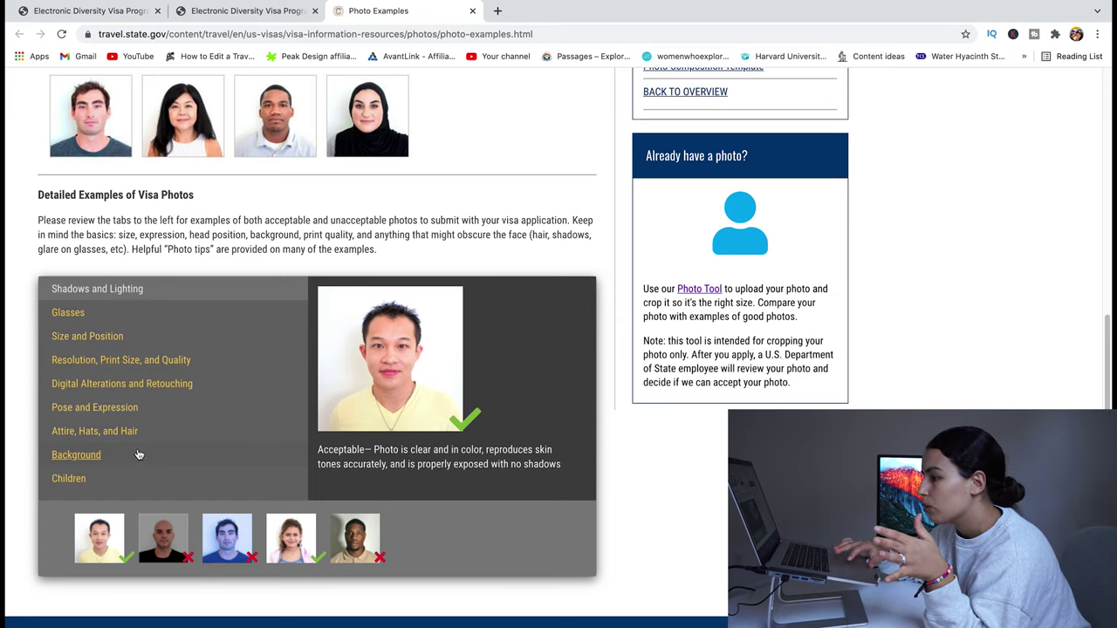
Switch the Detailed Examples panel to Background samples and scroll back up.
{"action": "left_click", "coordinate": [83, 461]}
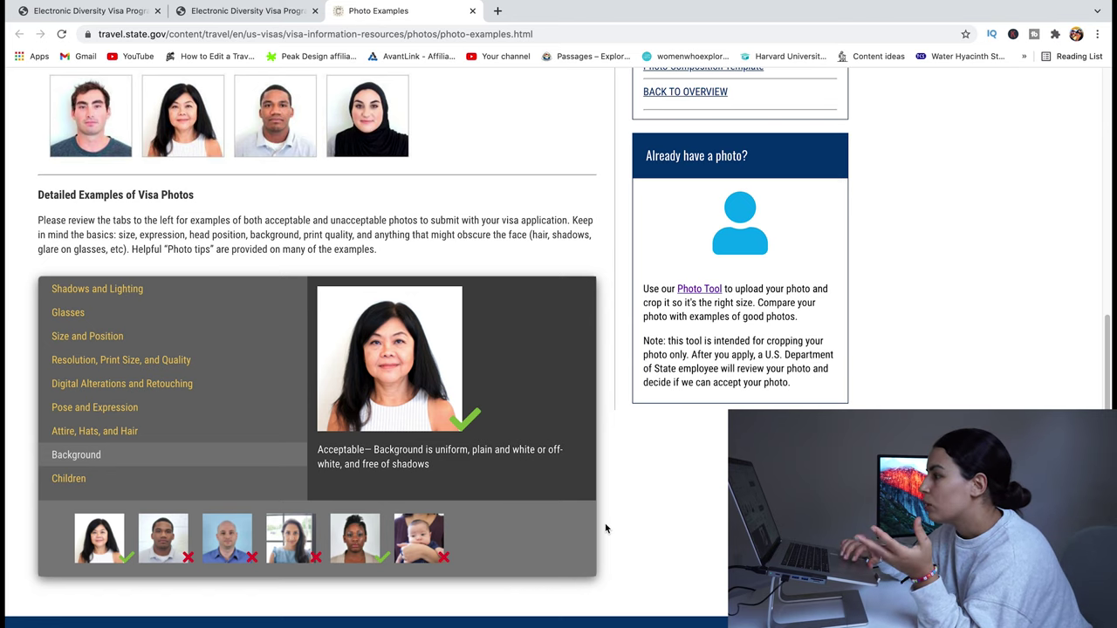
{"action": "scroll", "coordinate": [605, 528], "scroll_direction": "up", "scroll_amount": 3}
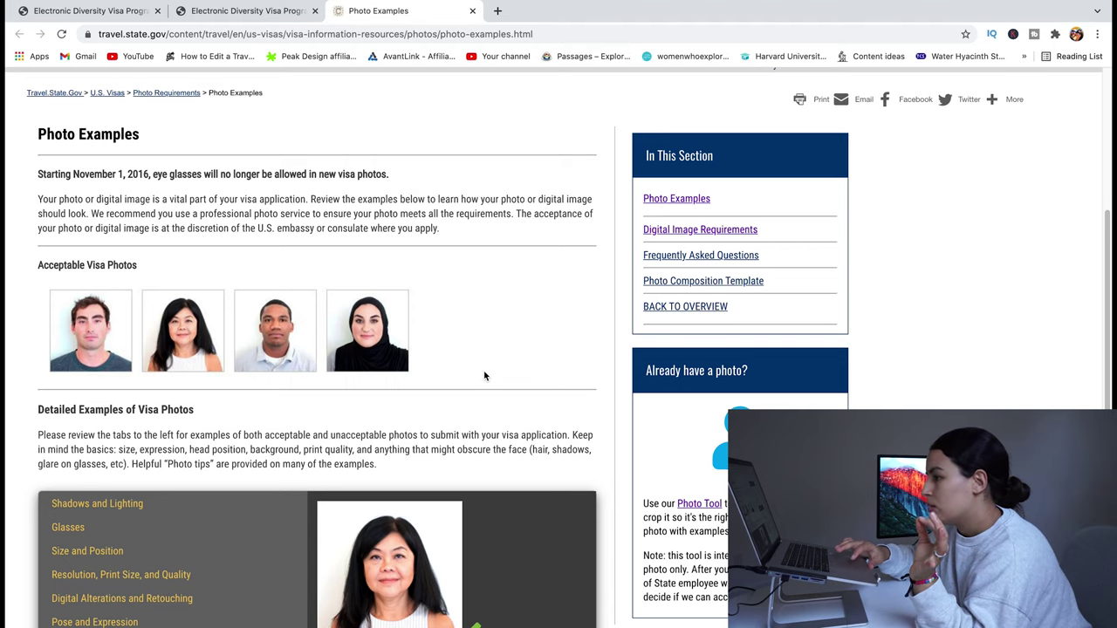
Open Digital Image Requirements from the In This Section box and scroll through it.
{"action": "left_click", "coordinate": [684, 231]}
{"action": "scroll", "coordinate": [684, 237], "scroll_direction": "down", "scroll_amount": 1}
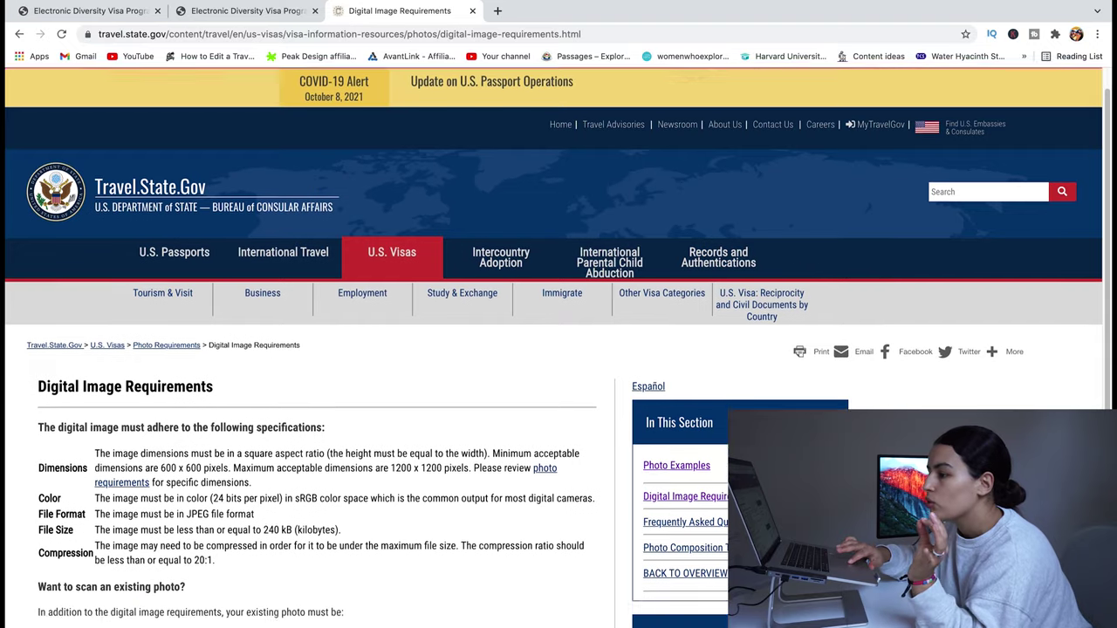
{"action": "scroll", "coordinate": [553, 349], "scroll_direction": "down", "scroll_amount": 3}
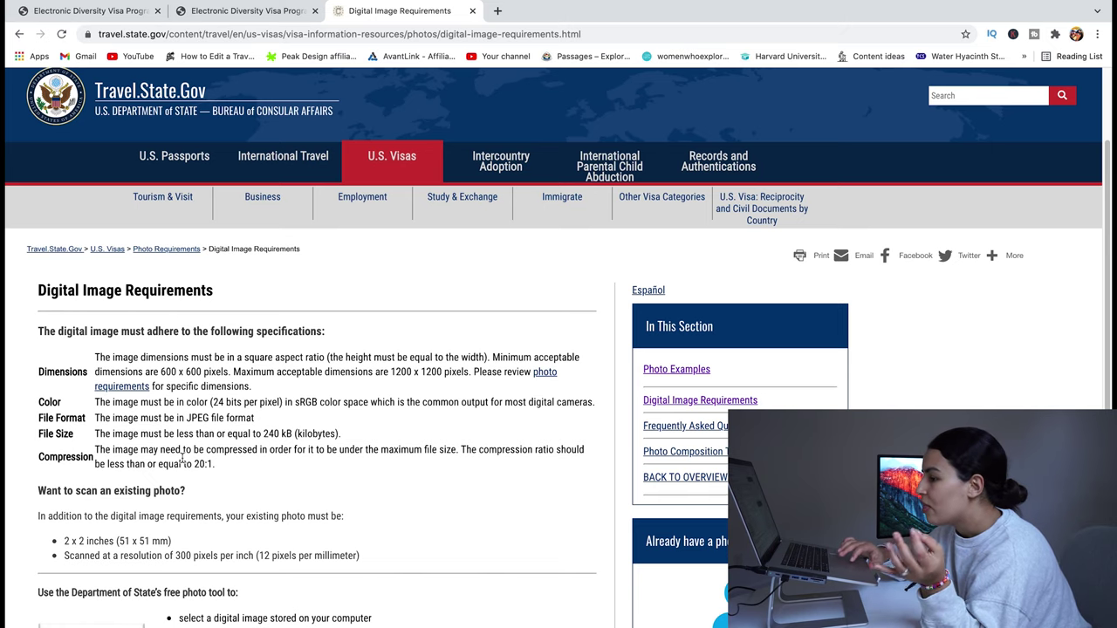
{"action": "scroll", "coordinate": [182, 458], "scroll_direction": "down", "scroll_amount": 3}
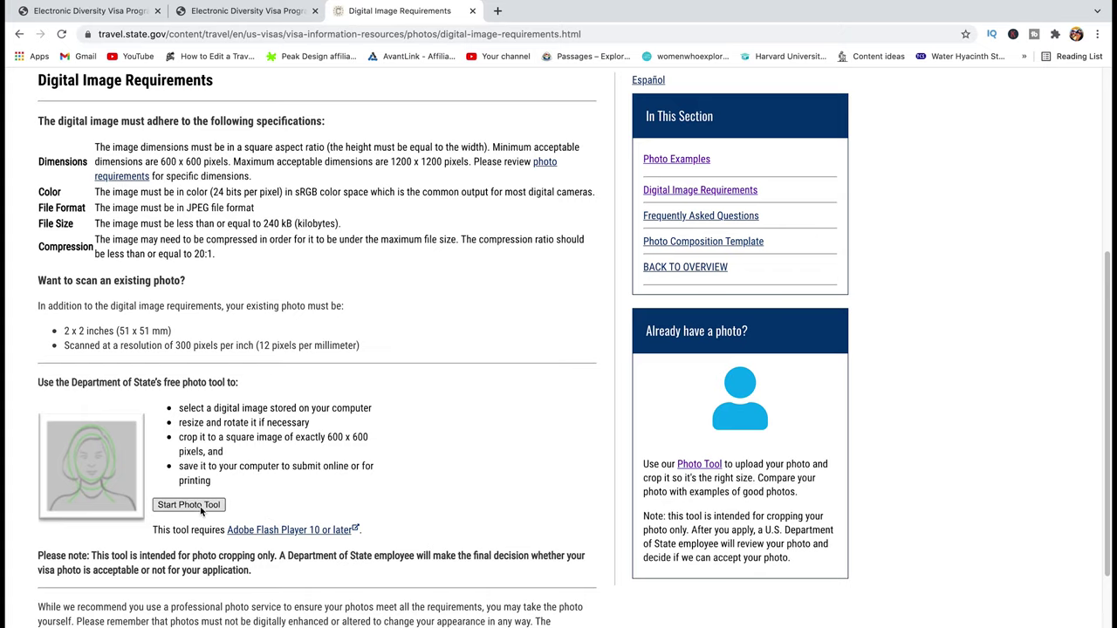
Try the Start Photo Tool, then return to the DV program welcome page tab.
{"action": "left_click", "coordinate": [189, 505]}
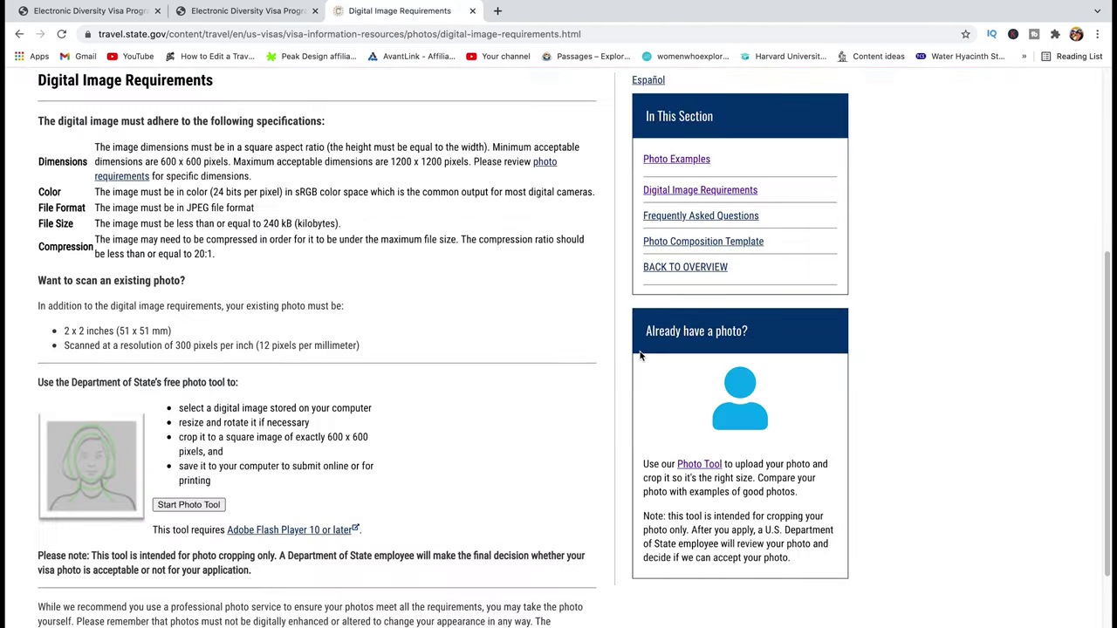
{"action": "scroll", "coordinate": [411, 445], "scroll_direction": "up", "scroll_amount": 4}
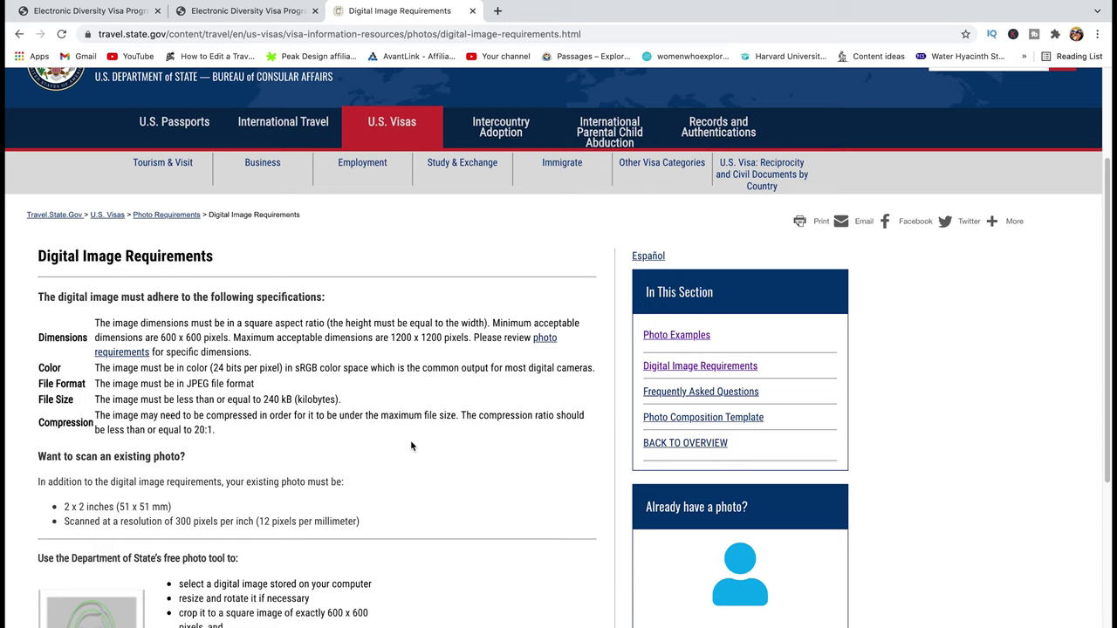
{"action": "scroll", "coordinate": [411, 446], "scroll_direction": "down", "scroll_amount": 3}
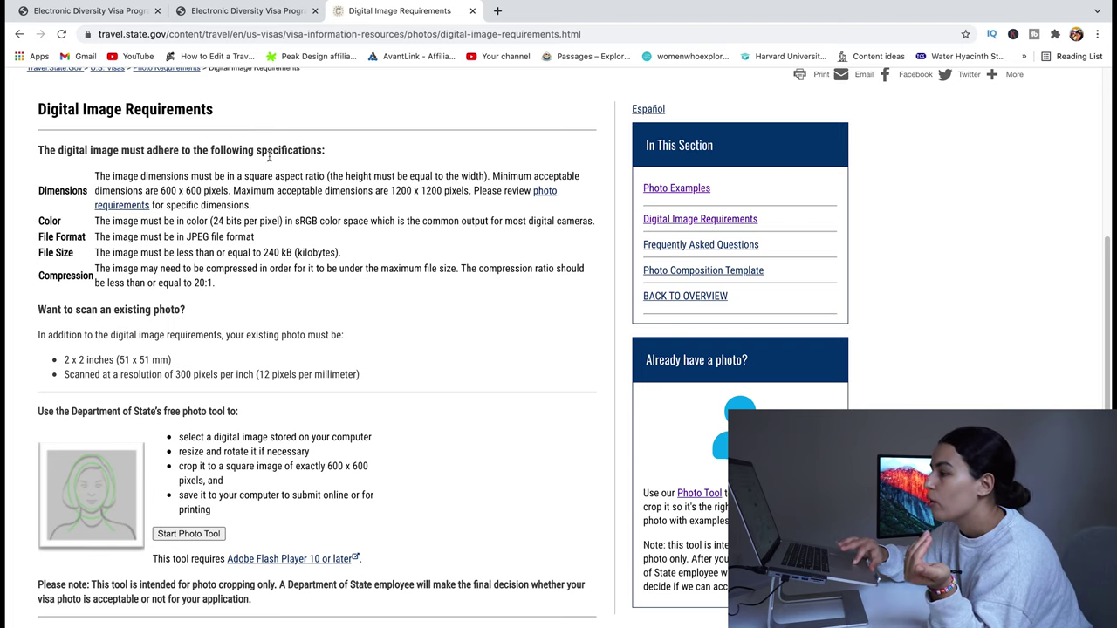
{"action": "left_click", "coordinate": [240, 11]}
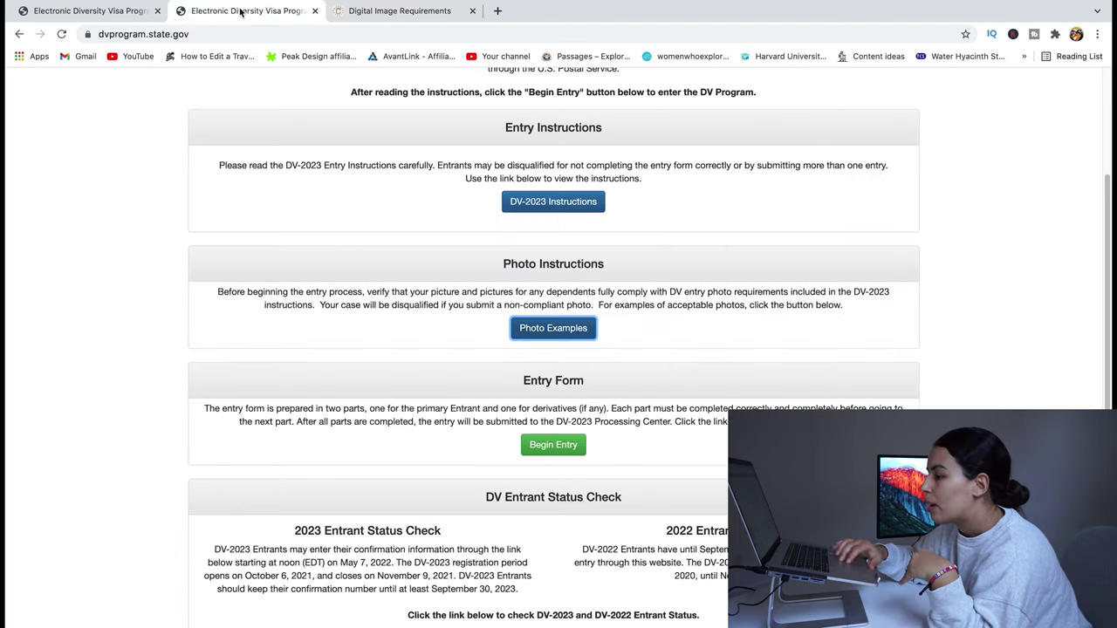
Return to the entry form tab and scroll to section 8, Entrant Photograph.
{"action": "left_click", "coordinate": [88, 22]}
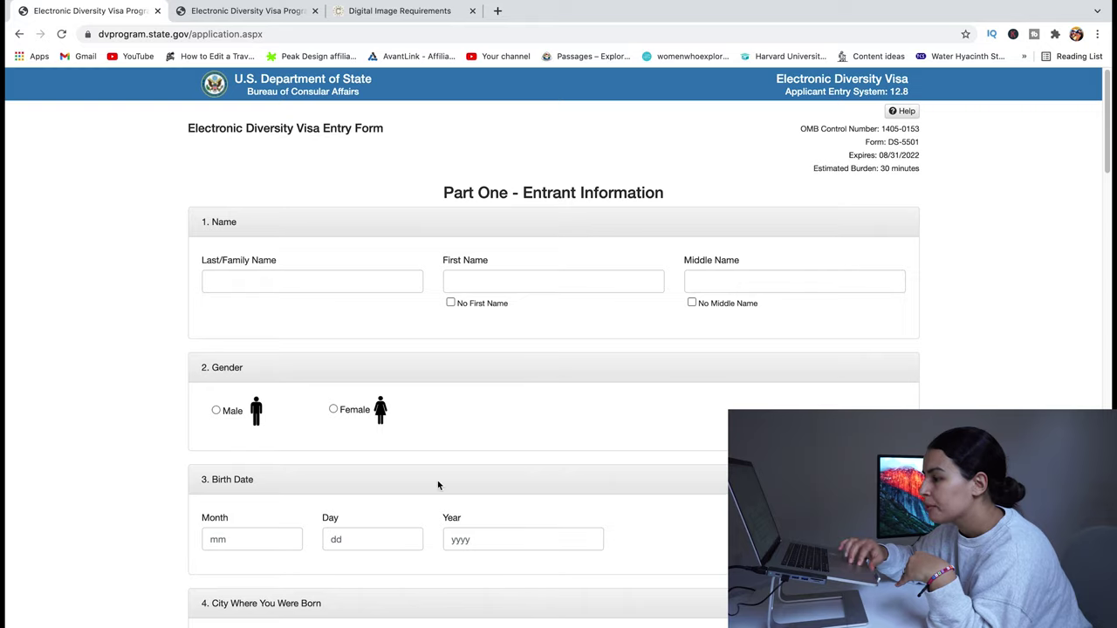
{"action": "scroll", "coordinate": [437, 485], "scroll_direction": "down", "scroll_amount": 10}
{"action": "scroll", "coordinate": [438, 485], "scroll_direction": "down", "scroll_amount": 5}
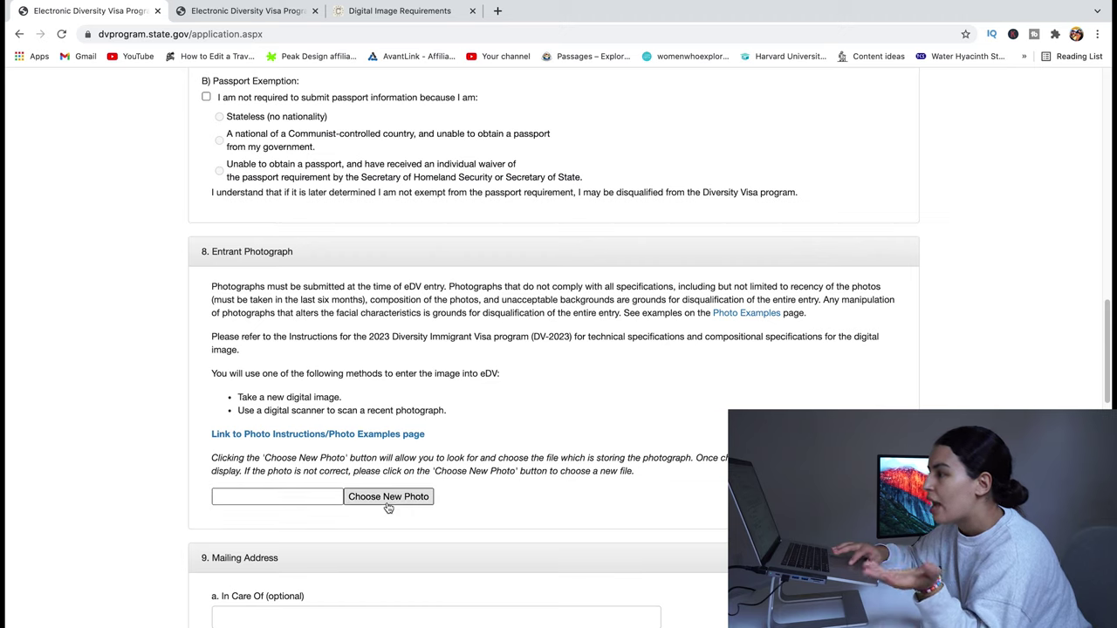
{"action": "left_click", "coordinate": [376, 498]}
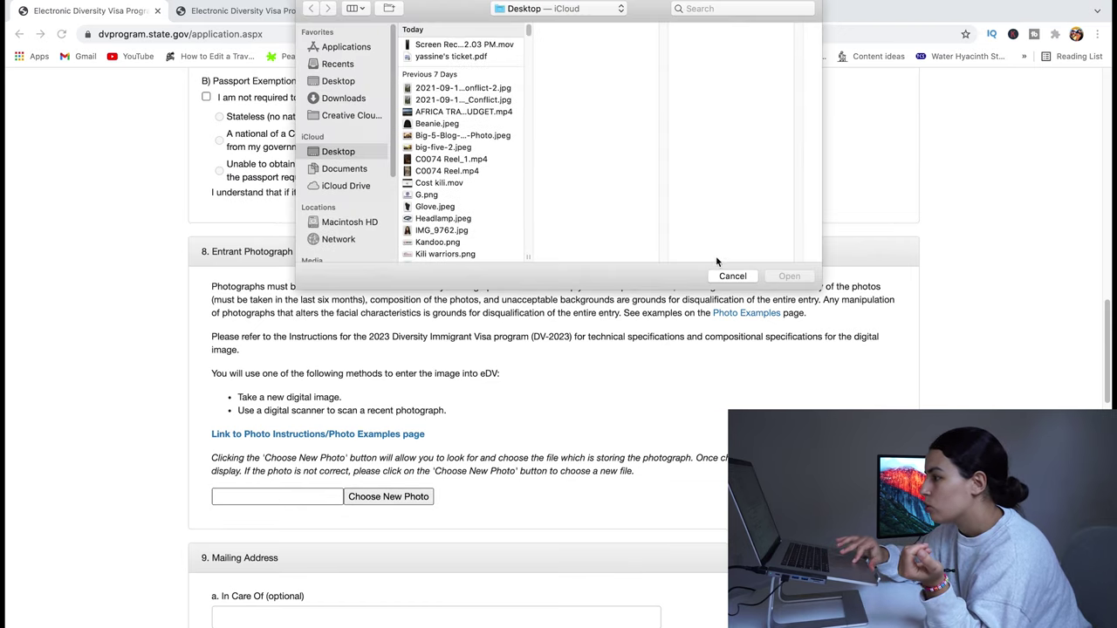
{"action": "left_click", "coordinate": [456, 46]}
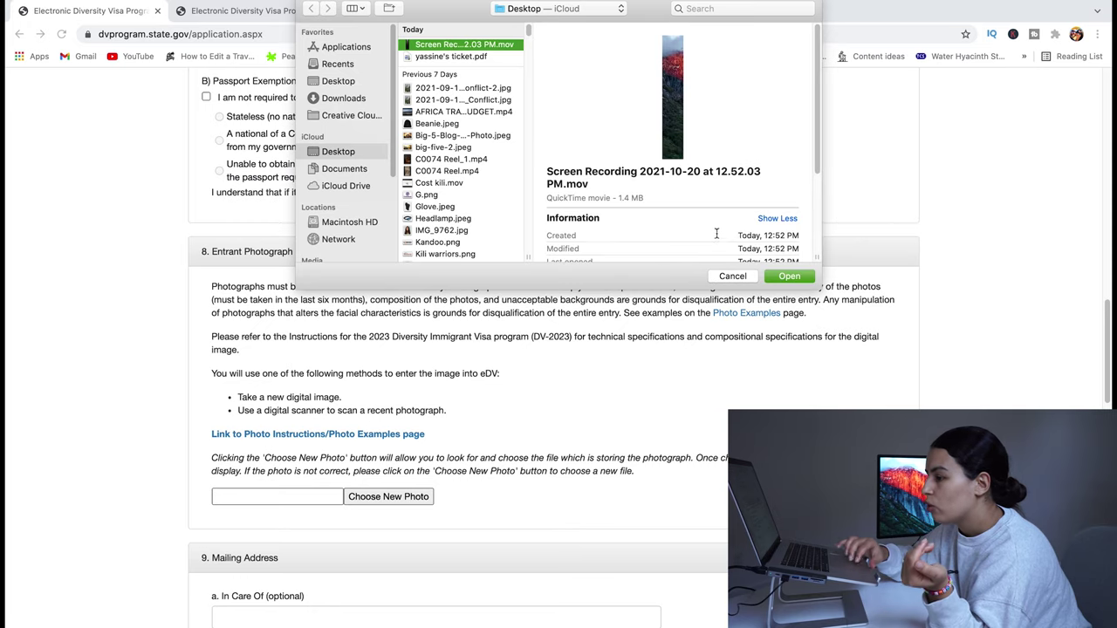
{"action": "left_click", "coordinate": [730, 277]}
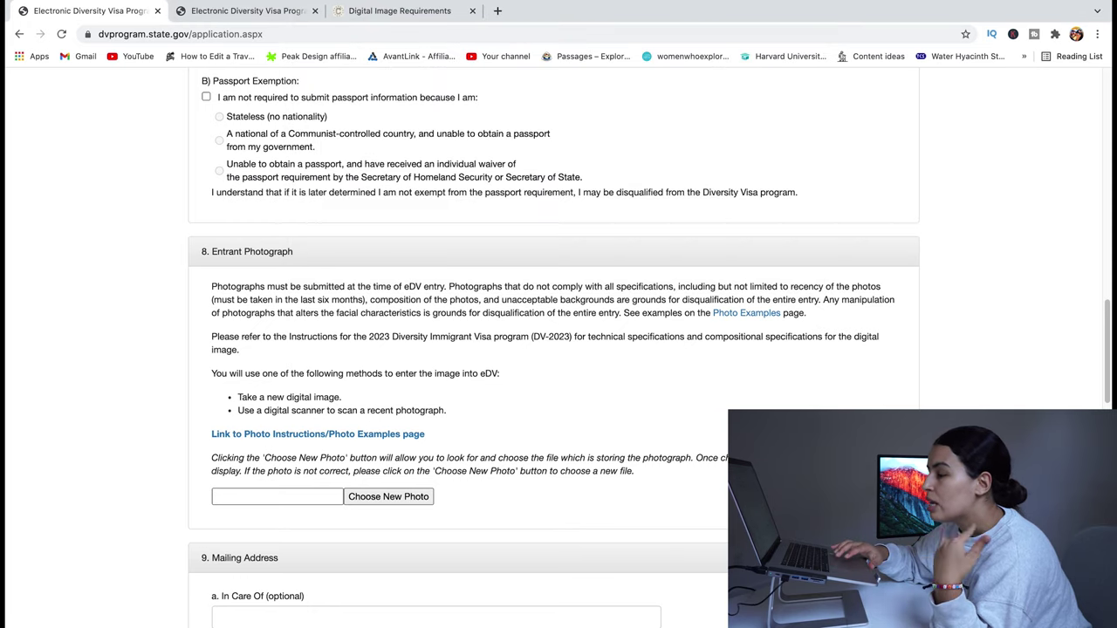
Scroll past Mailing Address to sections 10–12, briefly highlighting 'Country' in question 10.
{"action": "scroll", "coordinate": [558, 349], "scroll_direction": "down", "scroll_amount": 5}
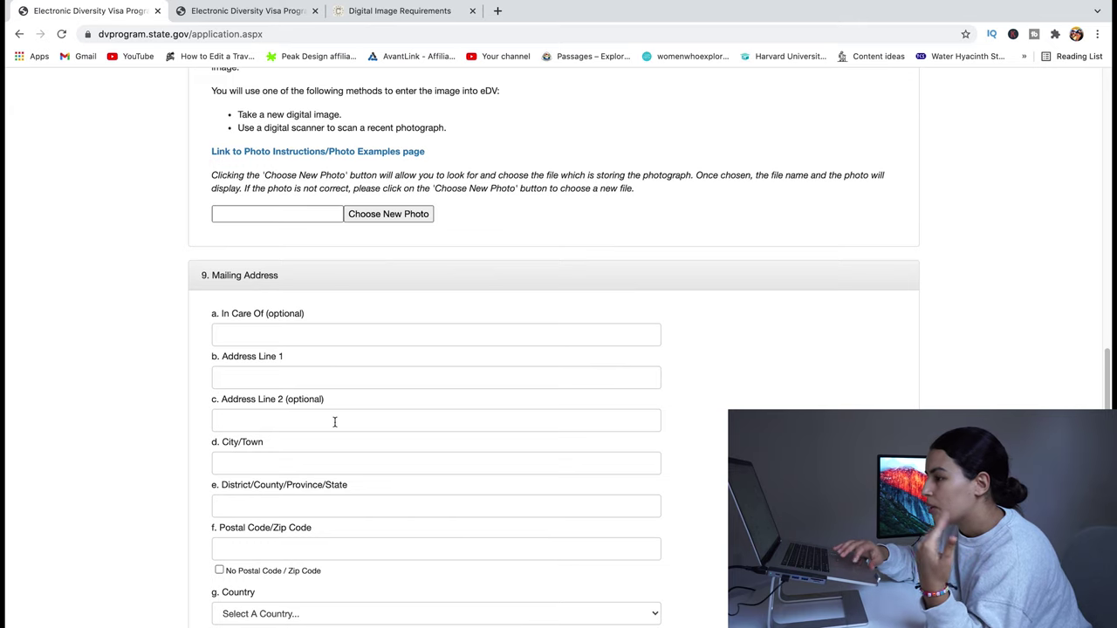
{"action": "scroll", "coordinate": [340, 547], "scroll_direction": "down", "scroll_amount": 3}
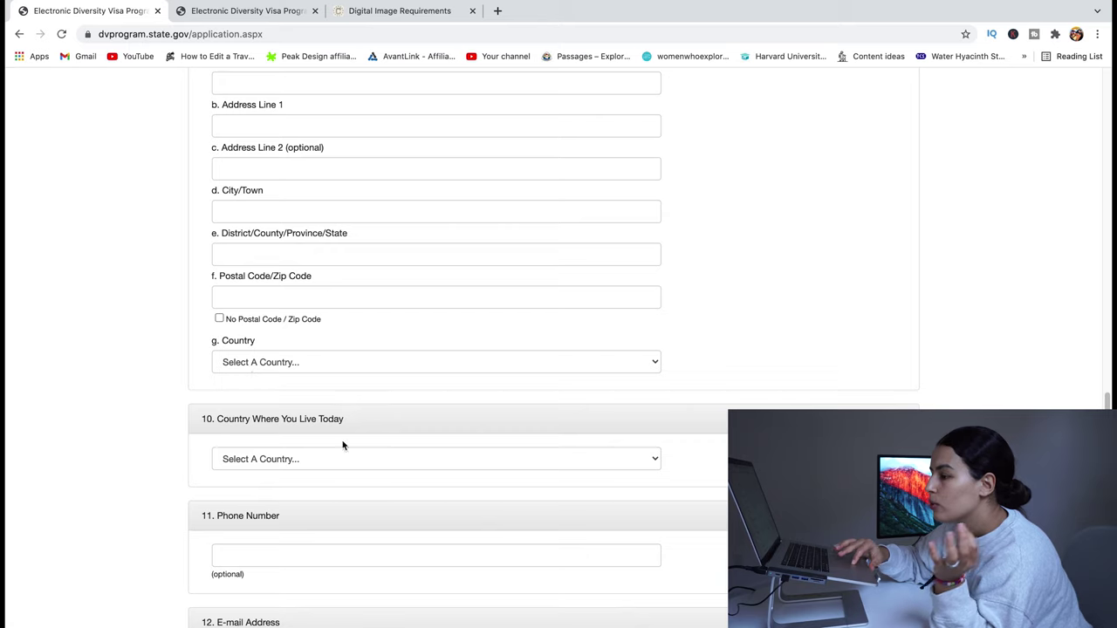
{"action": "left_click_drag", "start_coordinate": [215, 418], "coordinate": [253, 420]}
{"action": "left_click", "coordinate": [253, 419]}
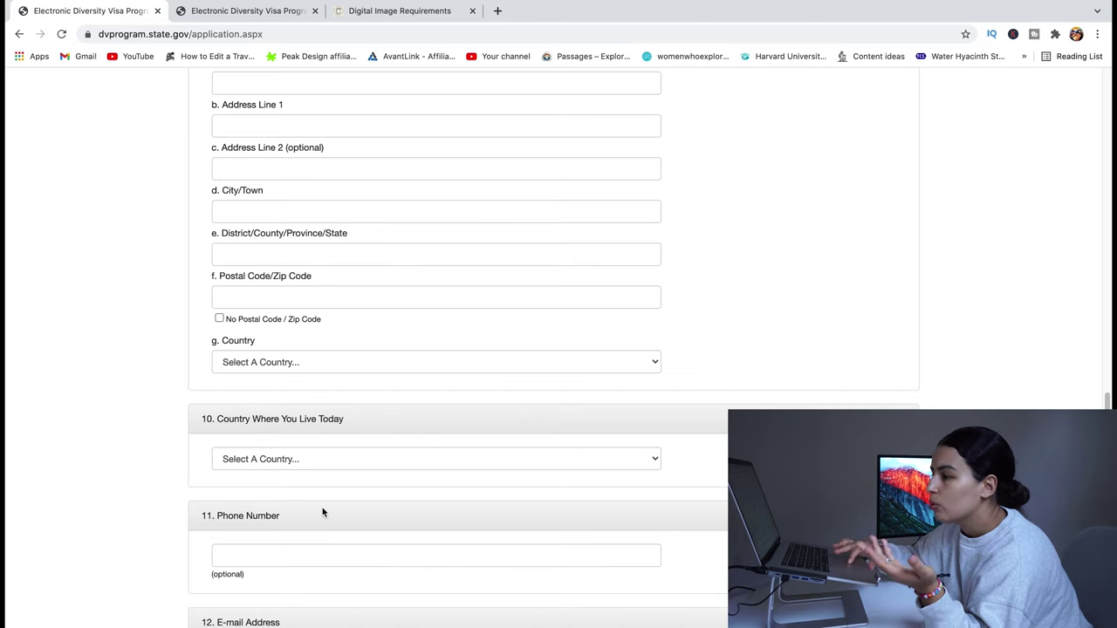
{"action": "scroll", "coordinate": [322, 506], "scroll_direction": "down", "scroll_amount": 2}
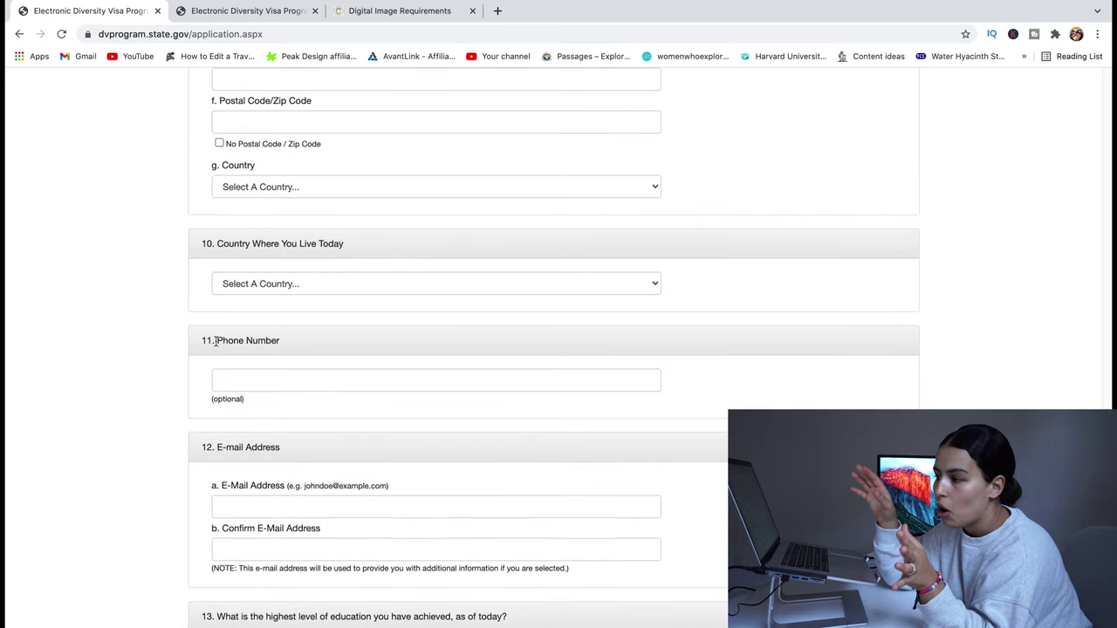
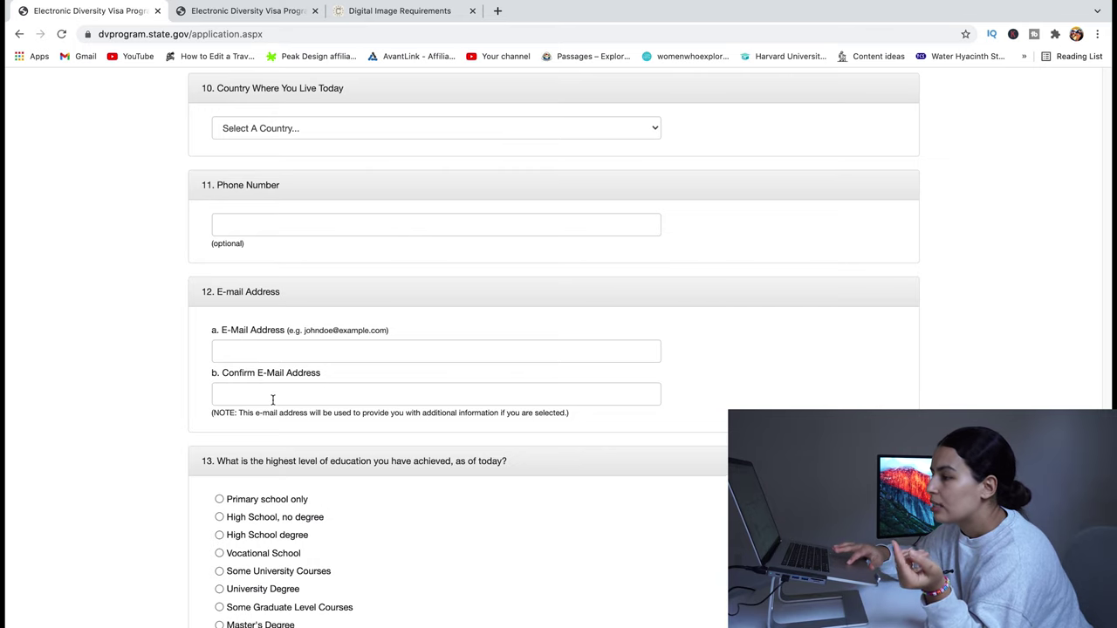
Scroll down the entry form to question 14's marital status options.
{"action": "scroll", "coordinate": [309, 433], "scroll_direction": "down", "scroll_amount": 4}
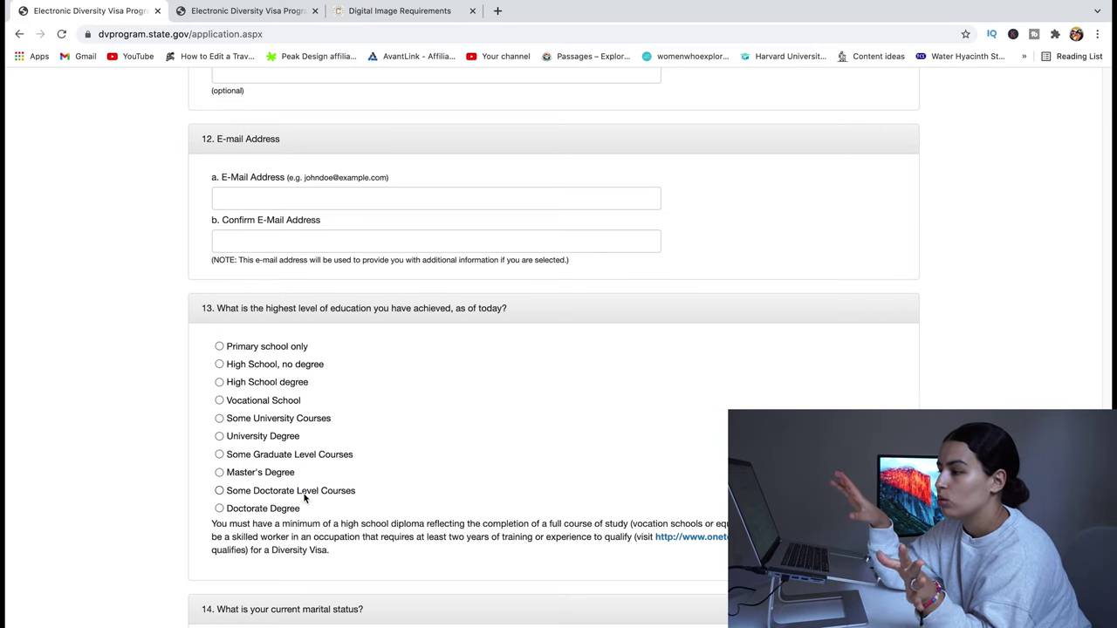
{"action": "scroll", "coordinate": [305, 498], "scroll_direction": "down", "scroll_amount": 2}
{"action": "scroll", "coordinate": [305, 498], "scroll_direction": "down", "scroll_amount": 2}
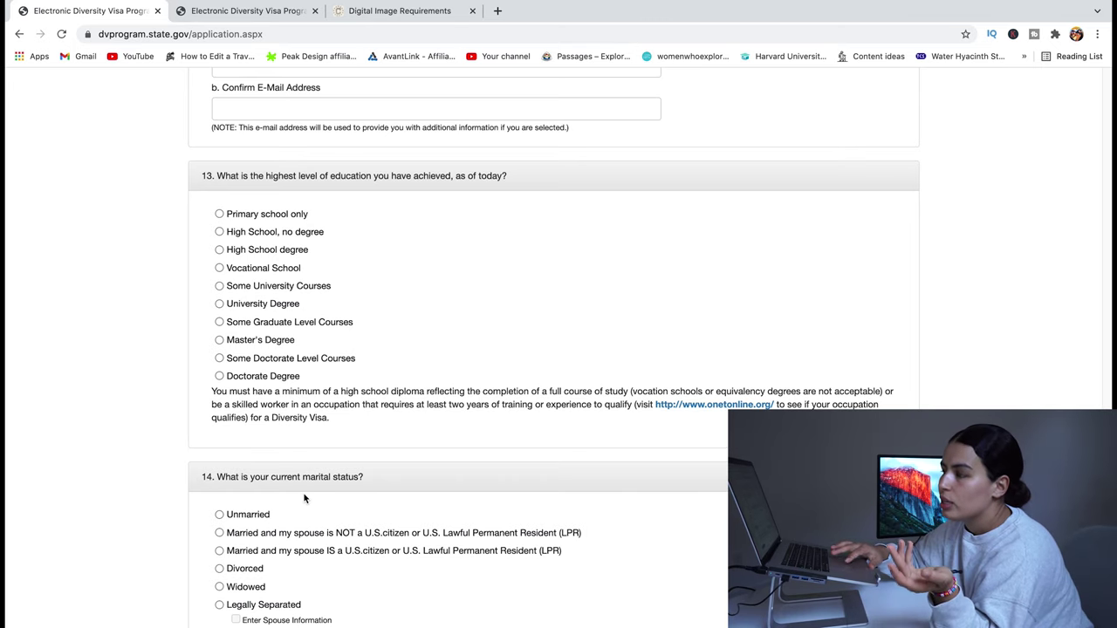
{"action": "scroll", "coordinate": [304, 498], "scroll_direction": "down", "scroll_amount": 4}
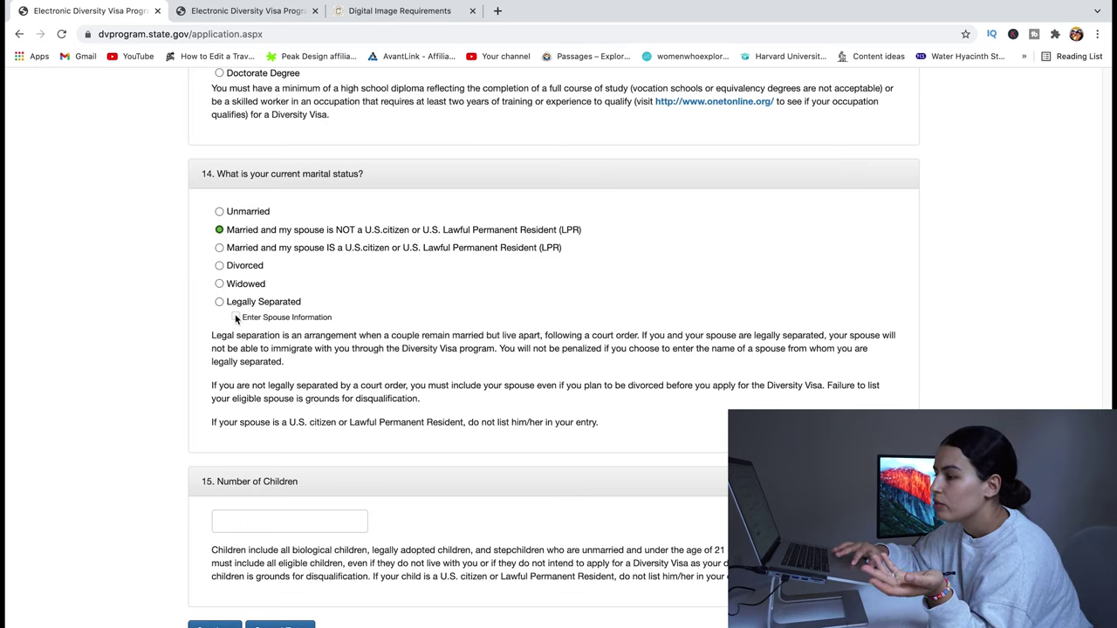
After reading the legal-separation note, mark question 14 as Unmarried rather than Legally Separated.
{"action": "left_click_drag", "start_coordinate": [256, 355], "coordinate": [301, 389]}
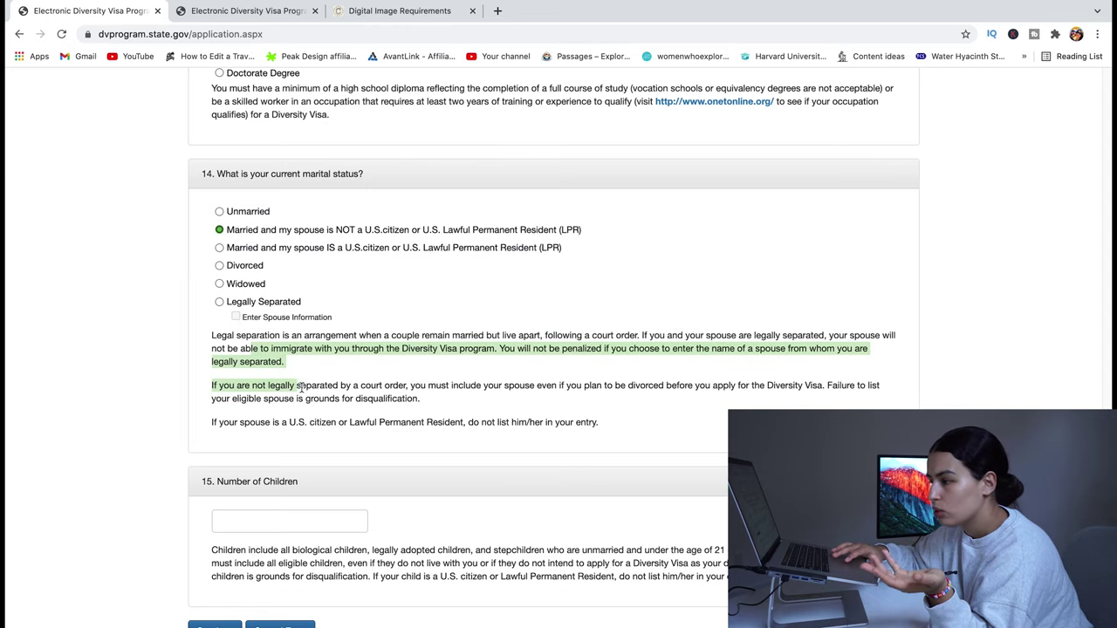
{"action": "left_click", "coordinate": [301, 389]}
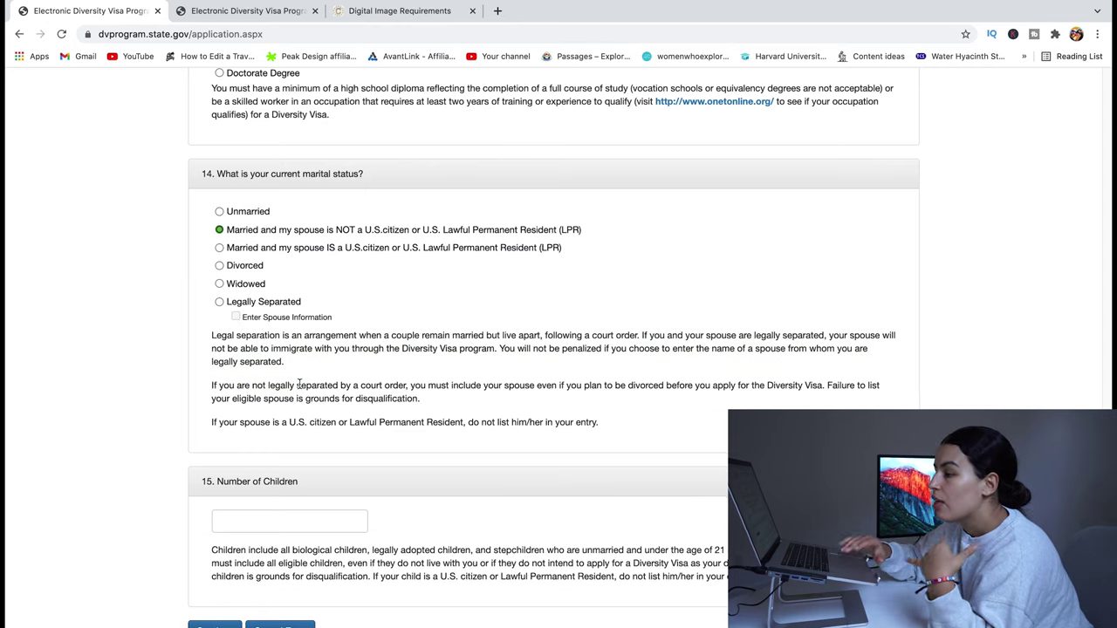
{"action": "left_click", "coordinate": [219, 212]}
{"action": "left_click", "coordinate": [219, 301]}
{"action": "left_click", "coordinate": [219, 213]}
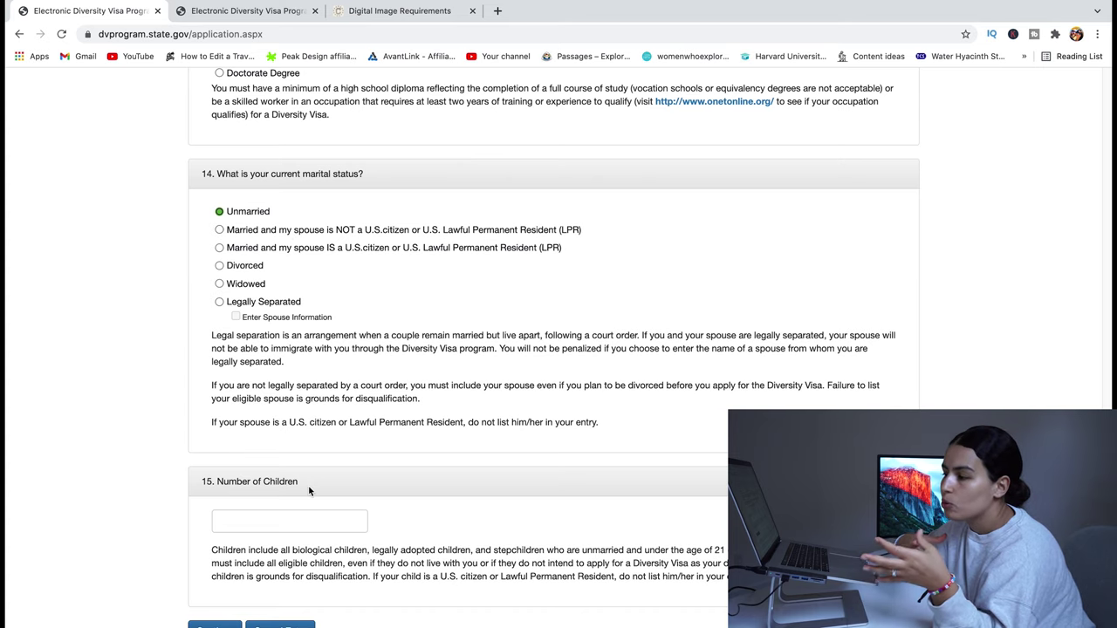
{"action": "scroll", "coordinate": [308, 485], "scroll_direction": "down", "scroll_amount": 2}
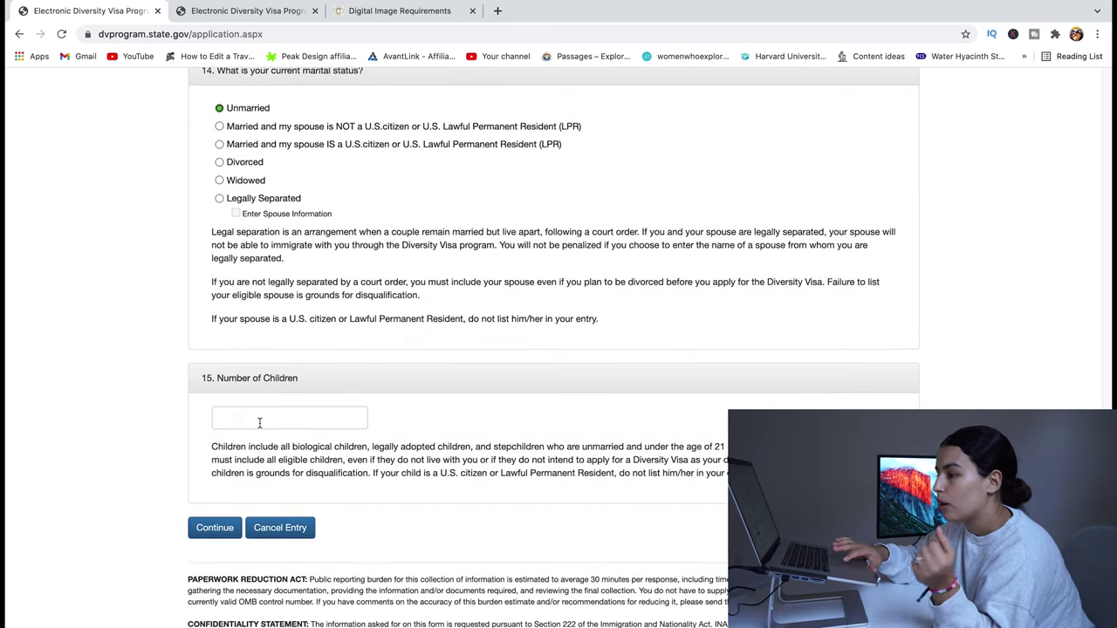